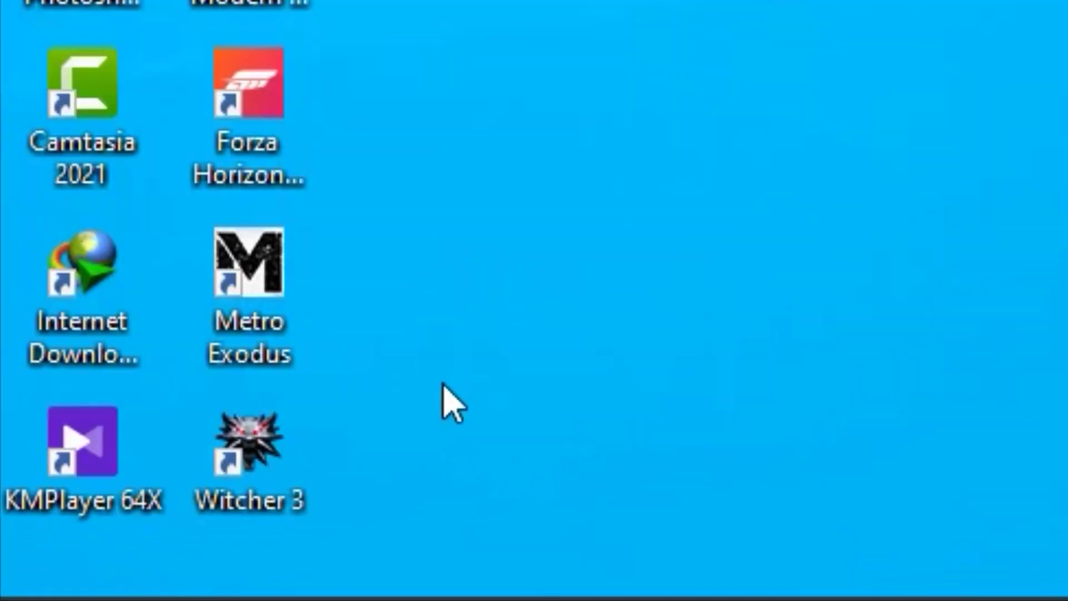
Open File Explorer and browse to C:\Program Files\Epic Games\Fortnite.
{"action": "mouse_move", "coordinate": [73, 598]}
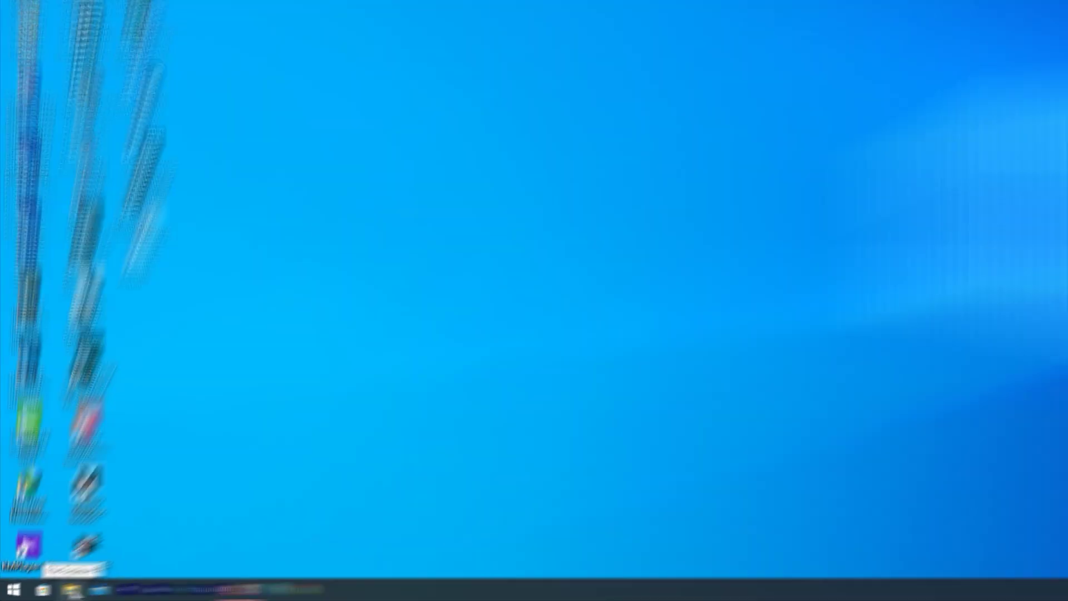
{"action": "left_click", "coordinate": [71, 590]}
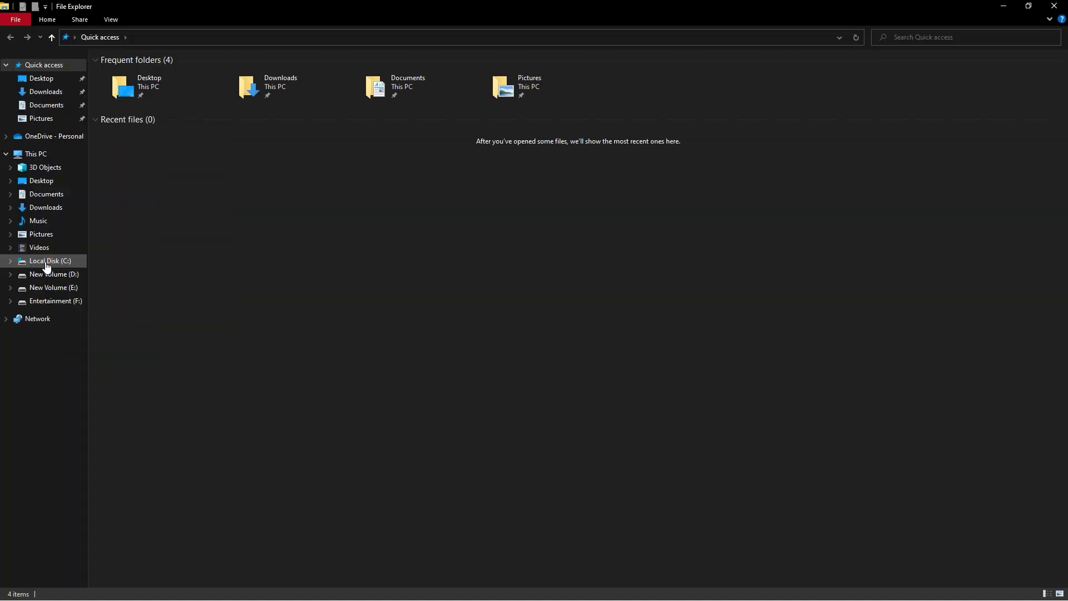
{"action": "left_click", "coordinate": [47, 267]}
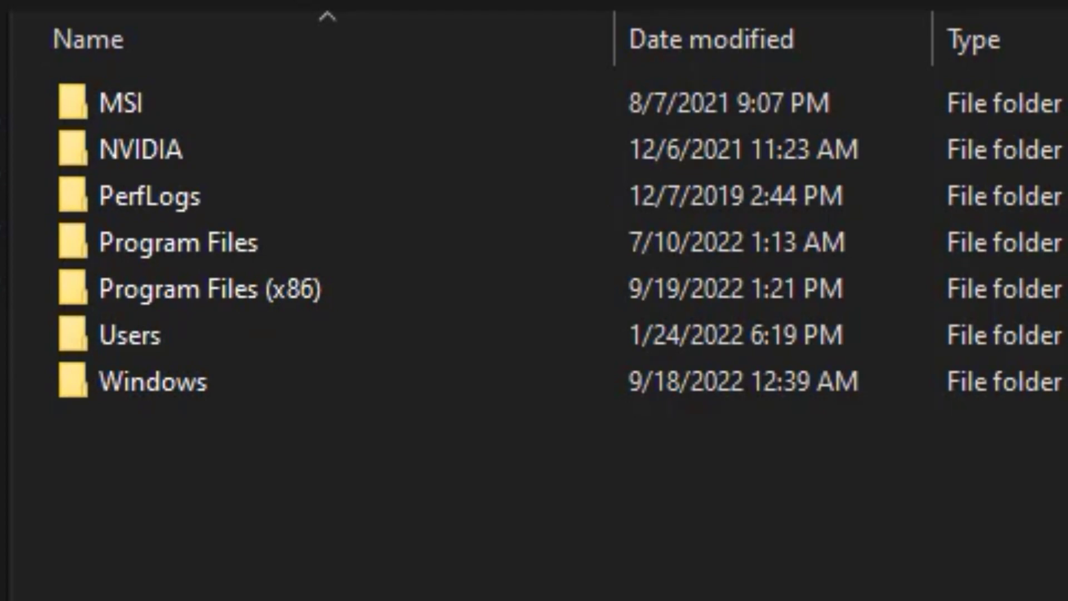
{"action": "double_click", "coordinate": [178, 247]}
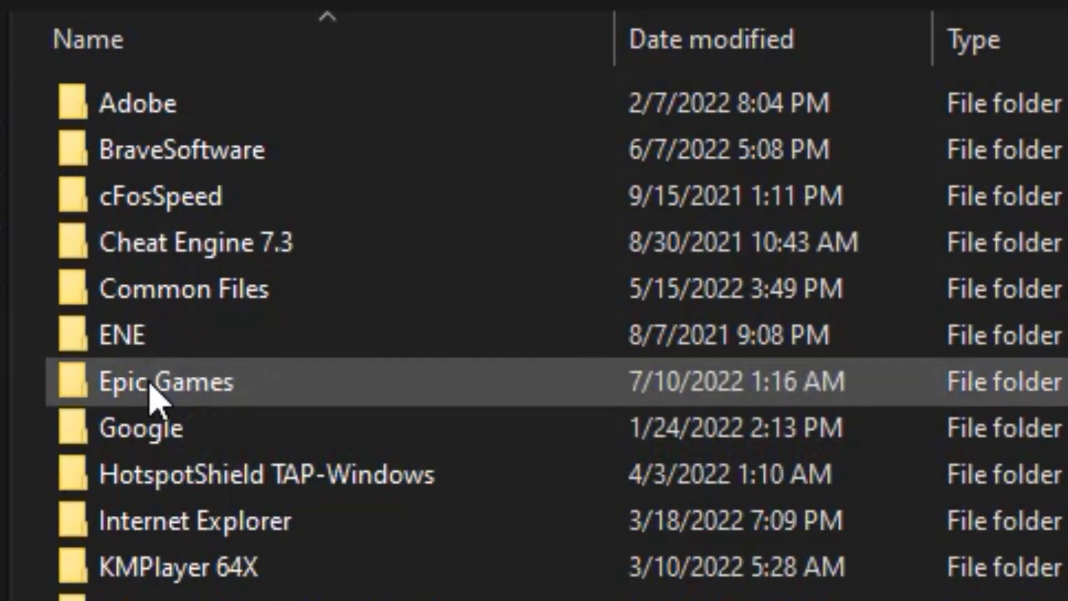
{"action": "double_click", "coordinate": [150, 384]}
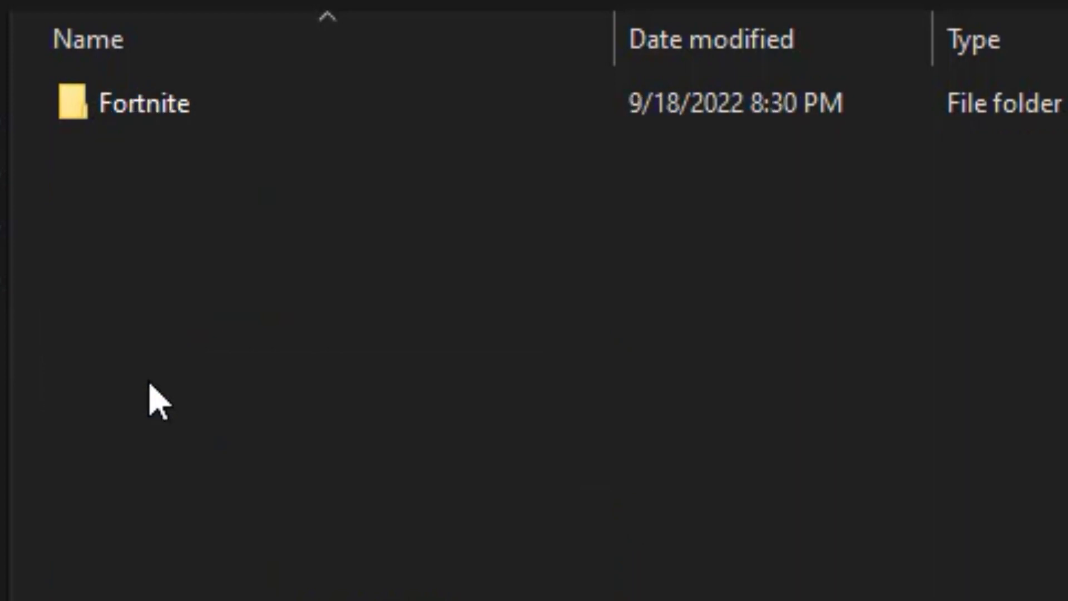
{"action": "double_click", "coordinate": [144, 124]}
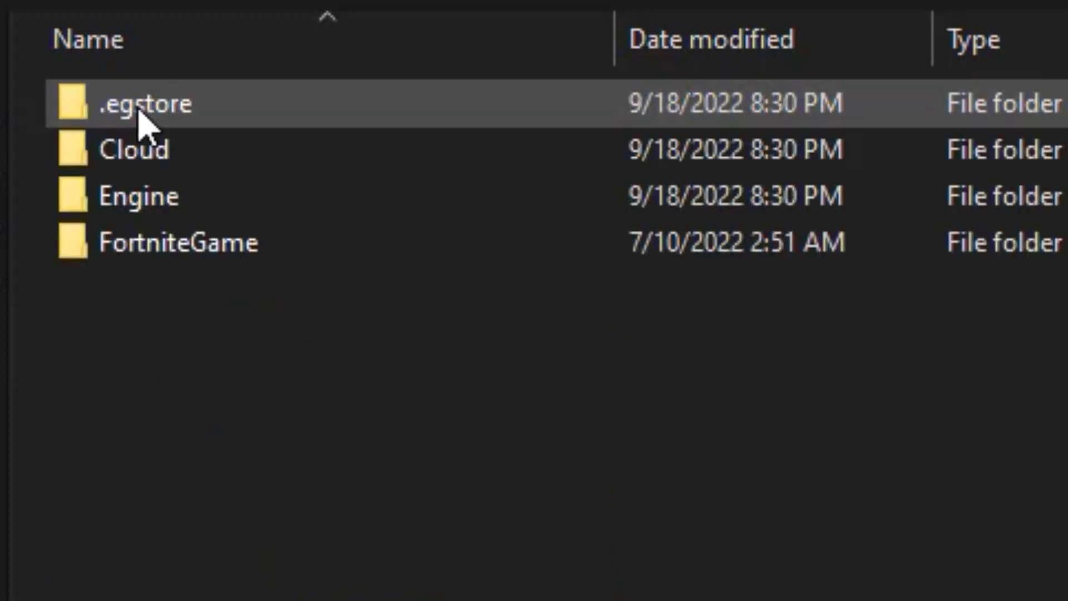
Go into FortniteGame\Binaries\Win64\EasyAntiCheat and select EasyAntiCheat_Setup.exe.
{"action": "double_click", "coordinate": [150, 245]}
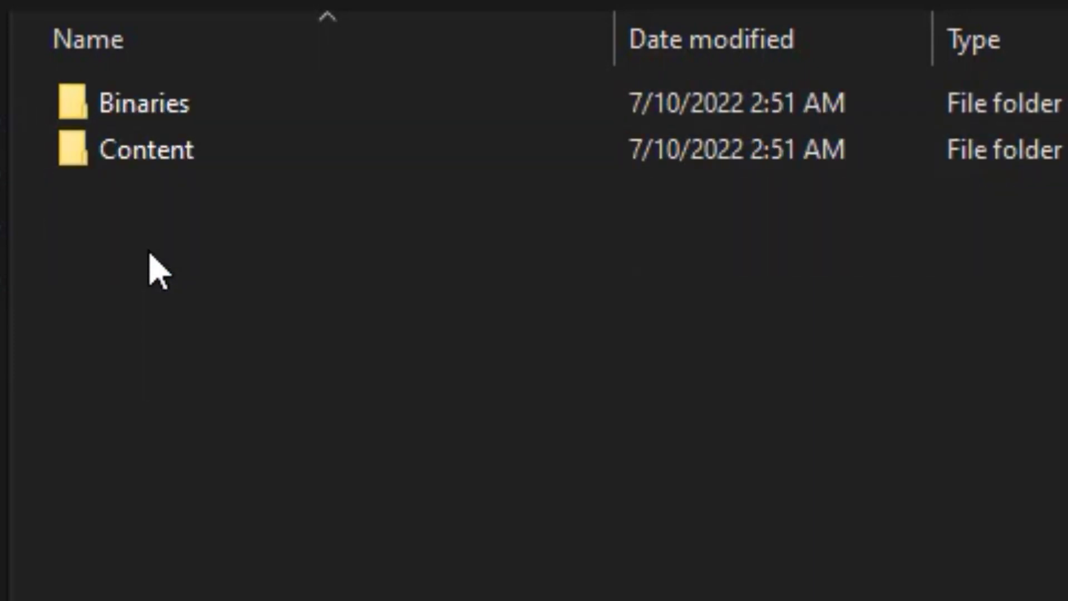
{"action": "left_click", "coordinate": [143, 123]}
{"action": "double_click", "coordinate": [141, 114]}
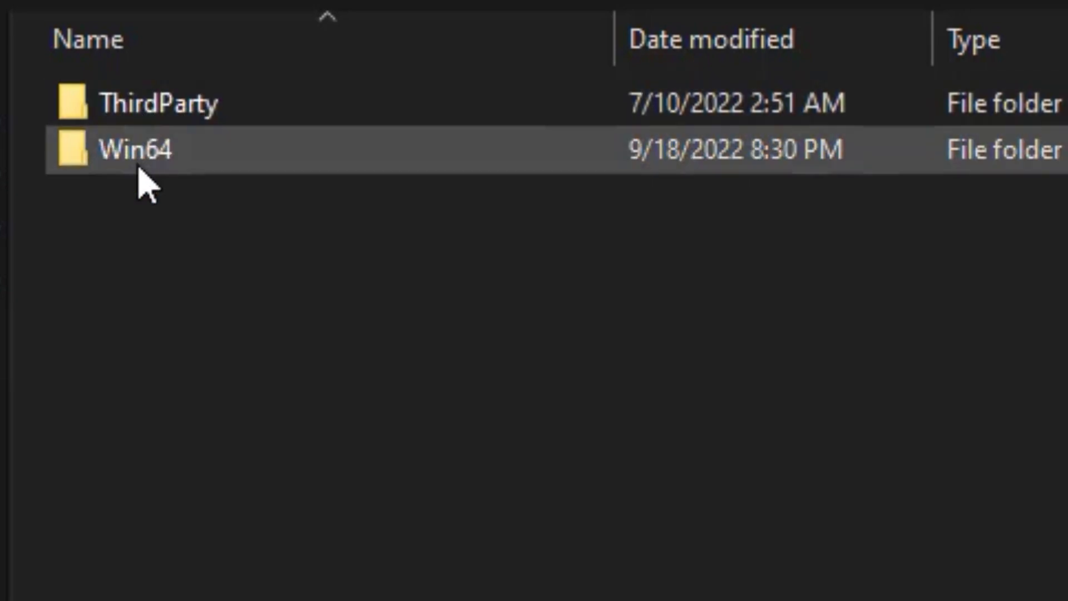
{"action": "double_click", "coordinate": [137, 161]}
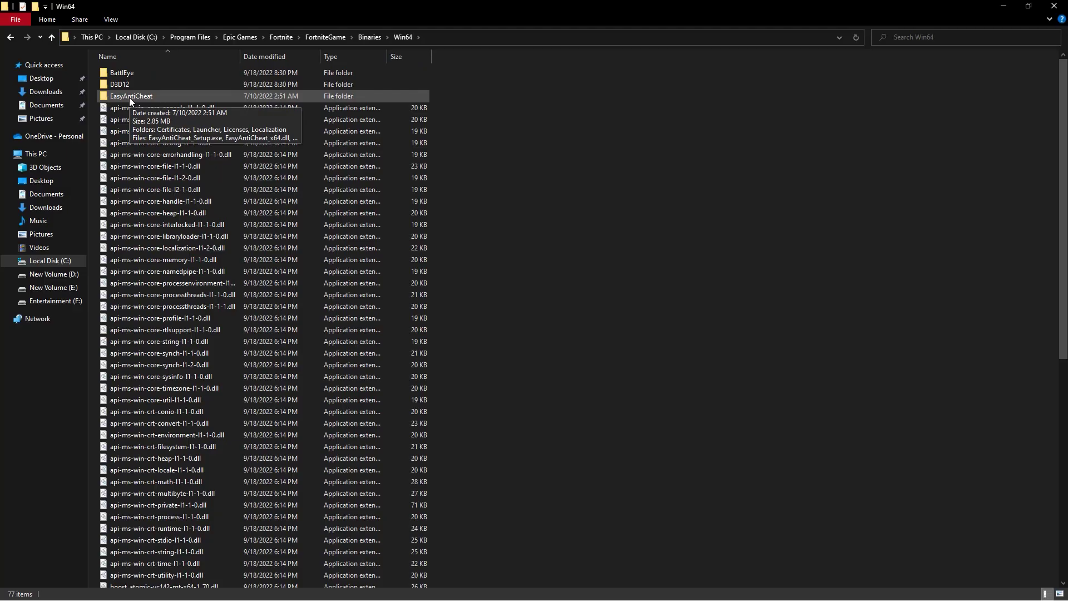
{"action": "double_click", "coordinate": [177, 211]}
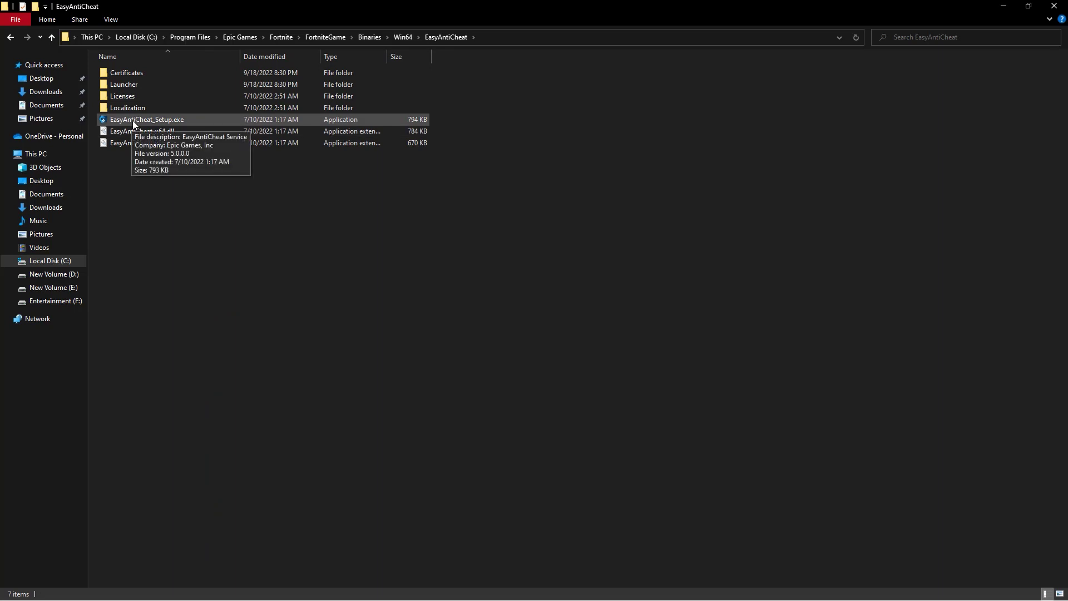
{"action": "left_click", "coordinate": [133, 120]}
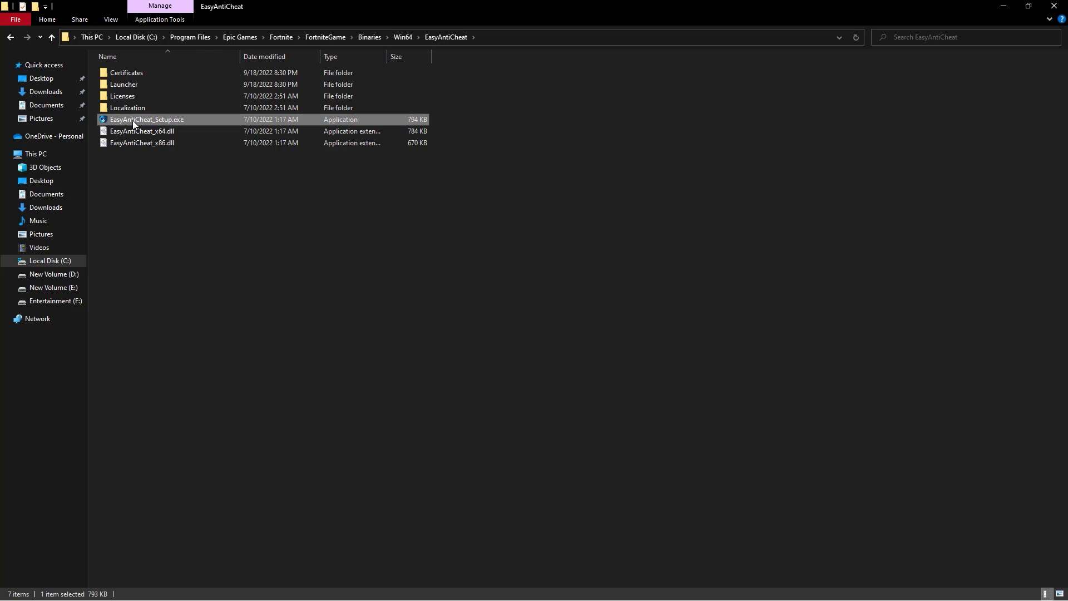
Run EasyAntiCheat_Setup.exe, repair the service for Current (Game 217), and finish.
{"action": "double_click", "coordinate": [132, 120]}
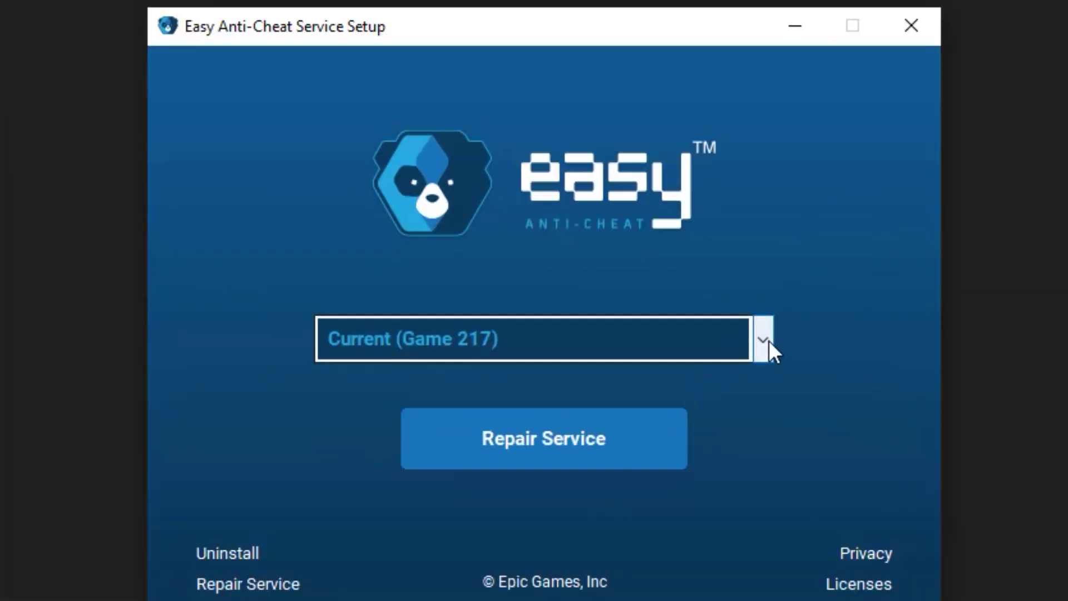
{"action": "left_click", "coordinate": [634, 318]}
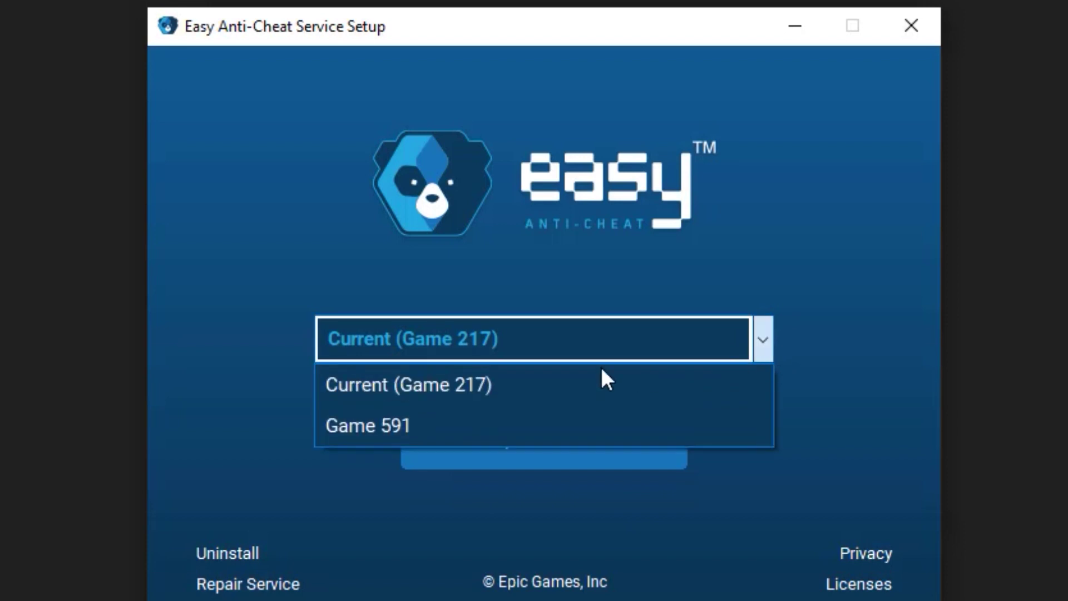
{"action": "left_click", "coordinate": [451, 387]}
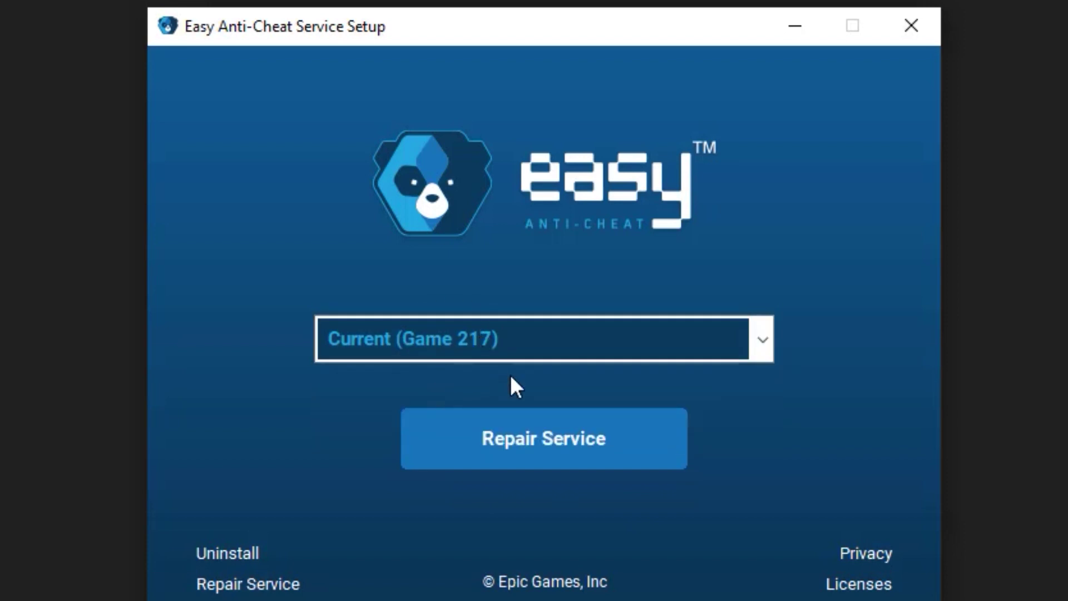
{"action": "left_click", "coordinate": [545, 453]}
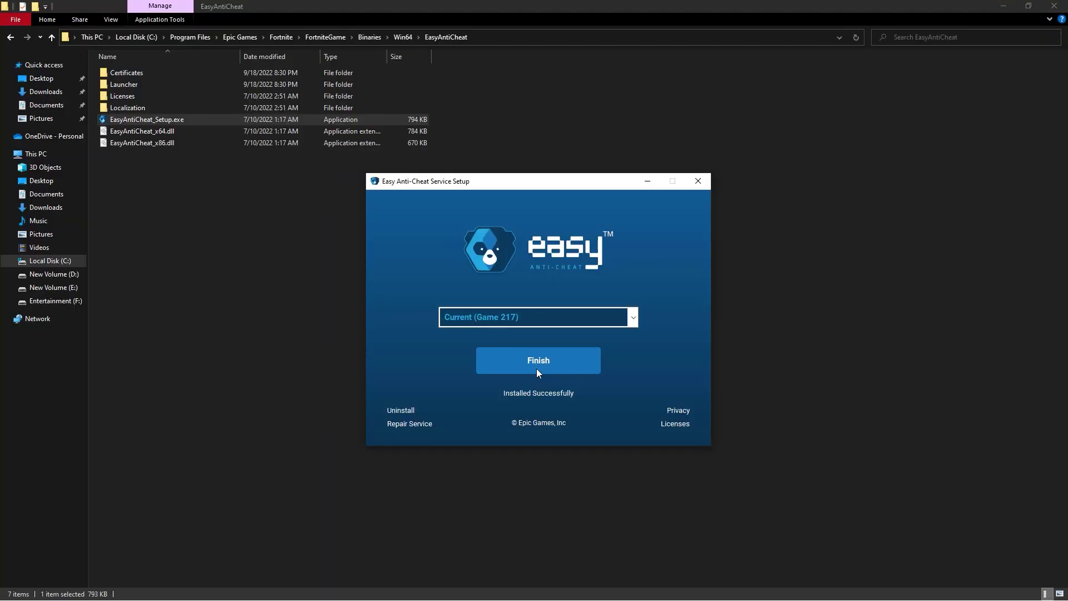
{"action": "left_click", "coordinate": [540, 457]}
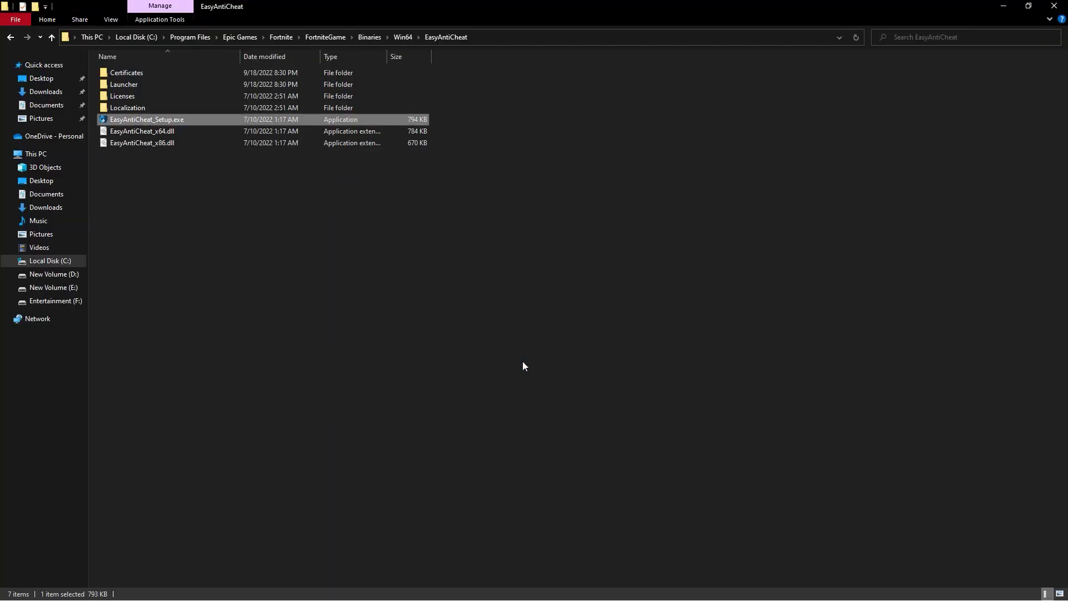
Return to the Win64 folder and select FortniteClient-Win64-Shipping.exe.
{"action": "left_click", "coordinate": [10, 37]}
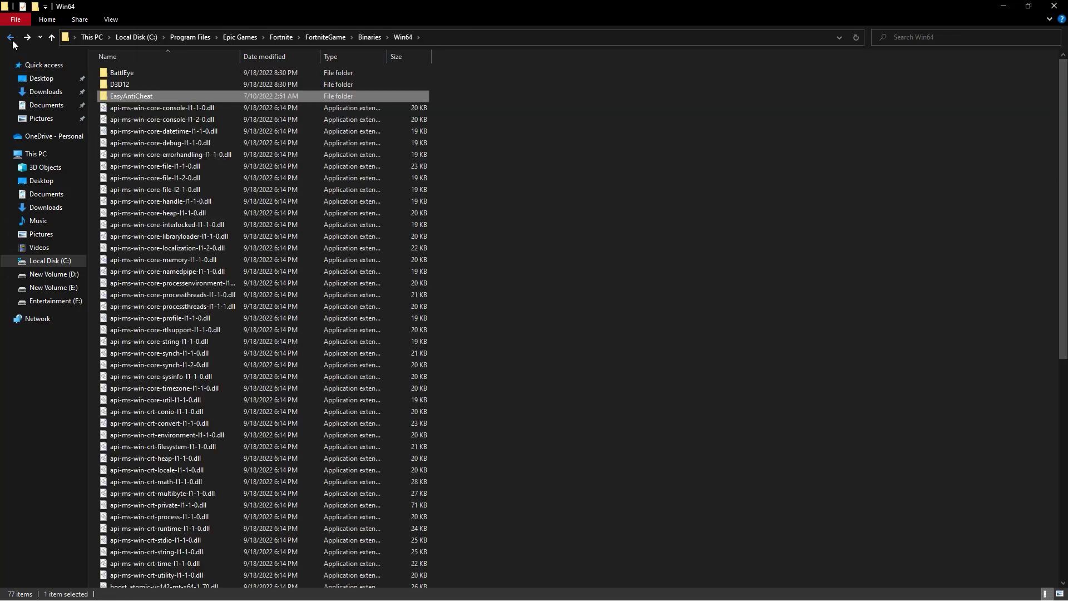
{"action": "scroll", "coordinate": [666, 155], "scroll_direction": "down", "scroll_amount": 11}
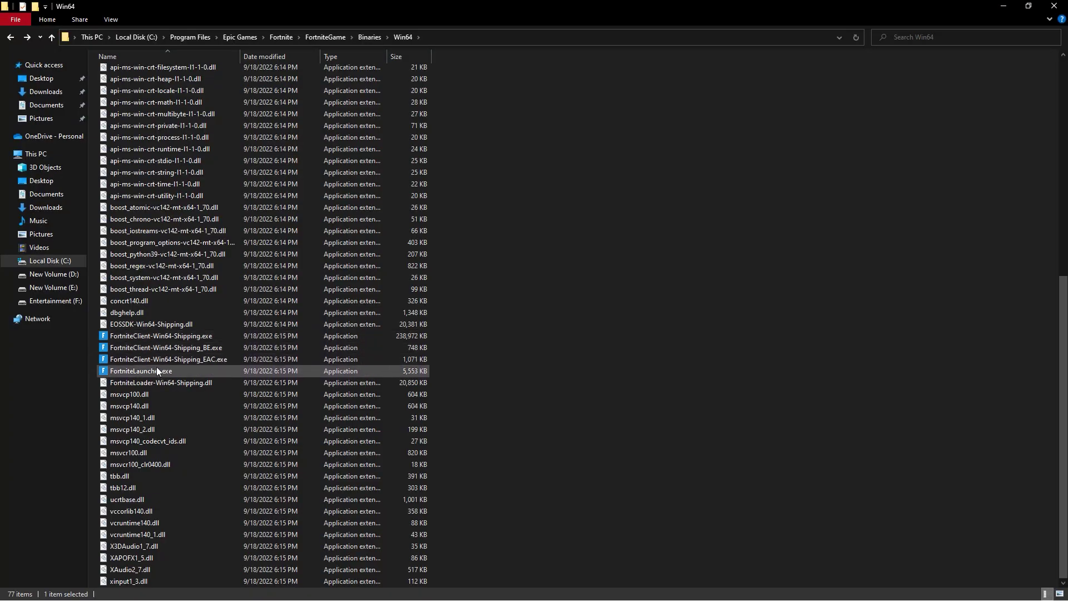
{"action": "left_click", "coordinate": [149, 336]}
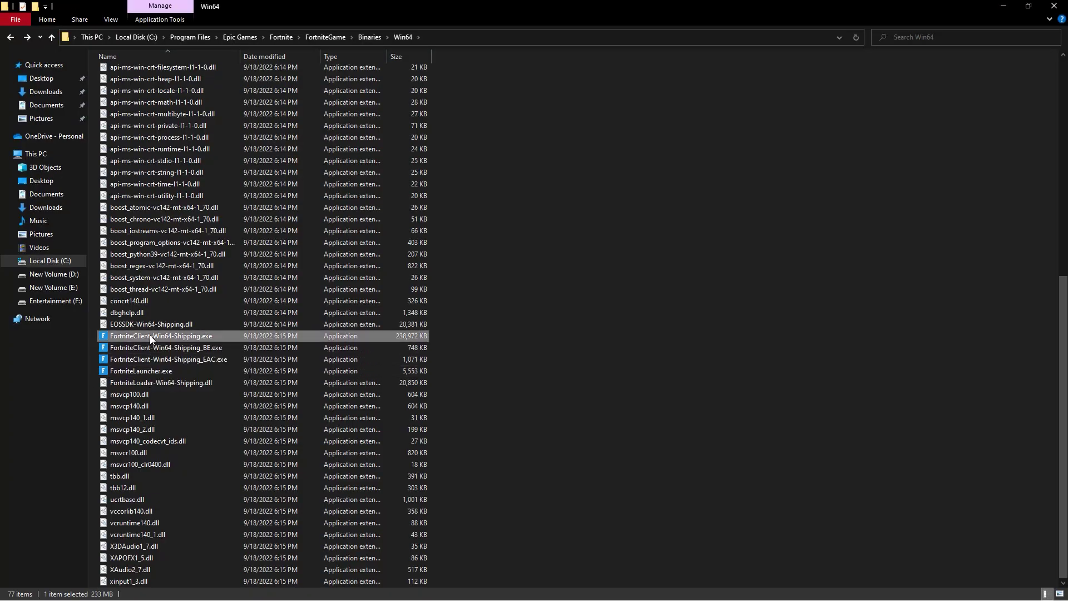
Set FortniteClient-Win64-Shipping.exe to run as admin, no fullscreen optimizations, Application DPI override.
{"action": "right_click", "coordinate": [150, 337]}
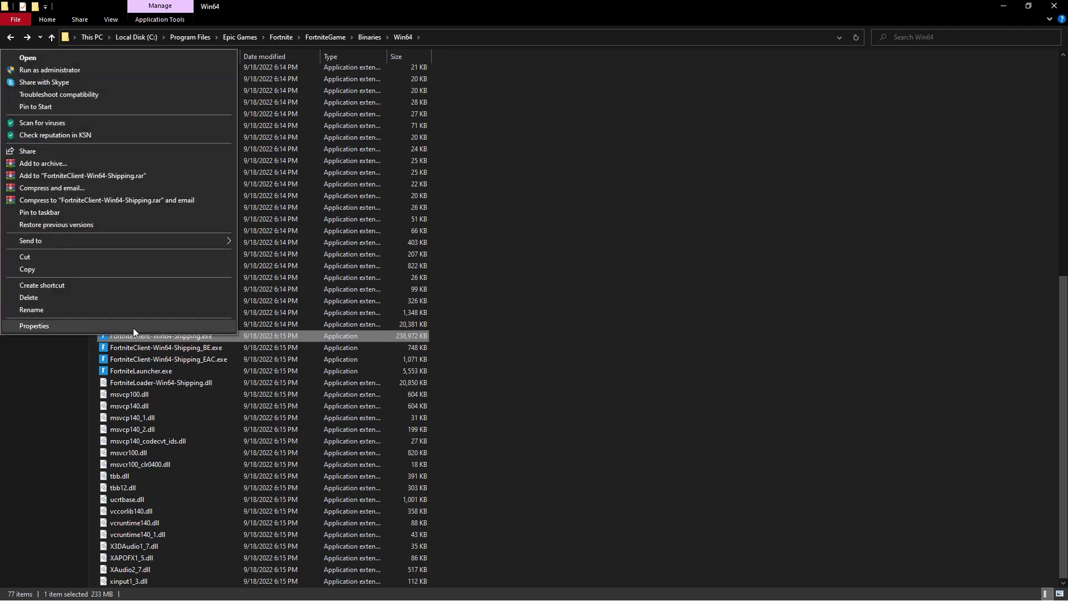
{"action": "left_click", "coordinate": [132, 328]}
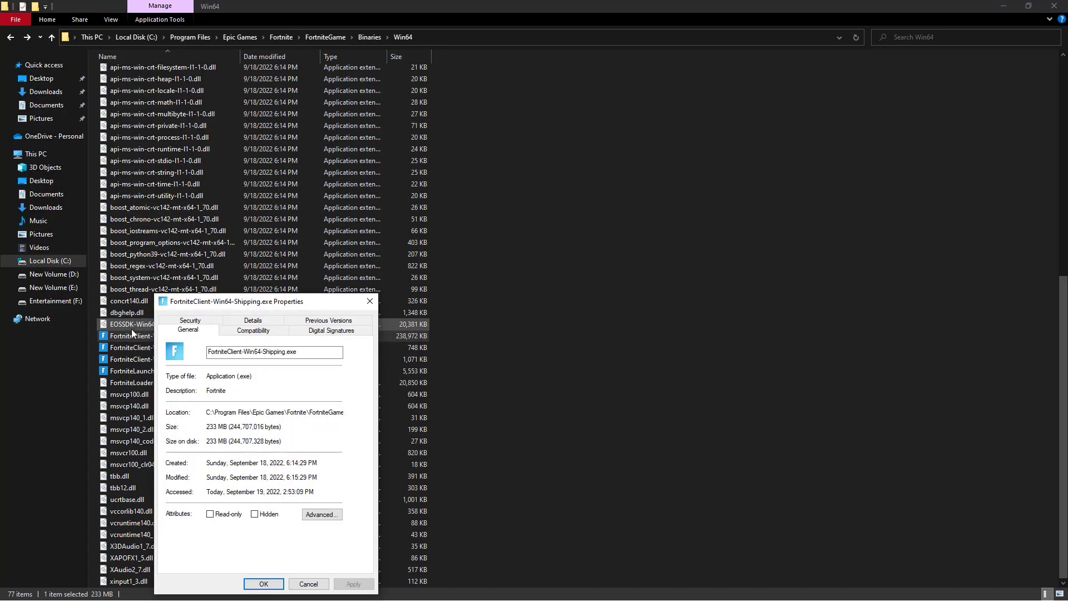
{"action": "left_click", "coordinate": [255, 332]}
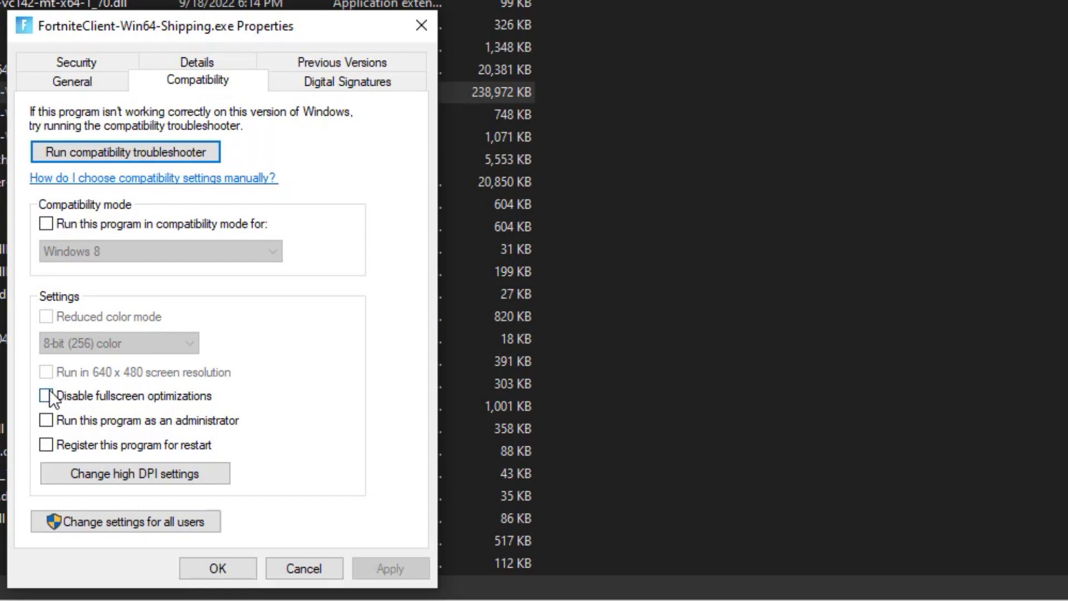
{"action": "left_click", "coordinate": [49, 395]}
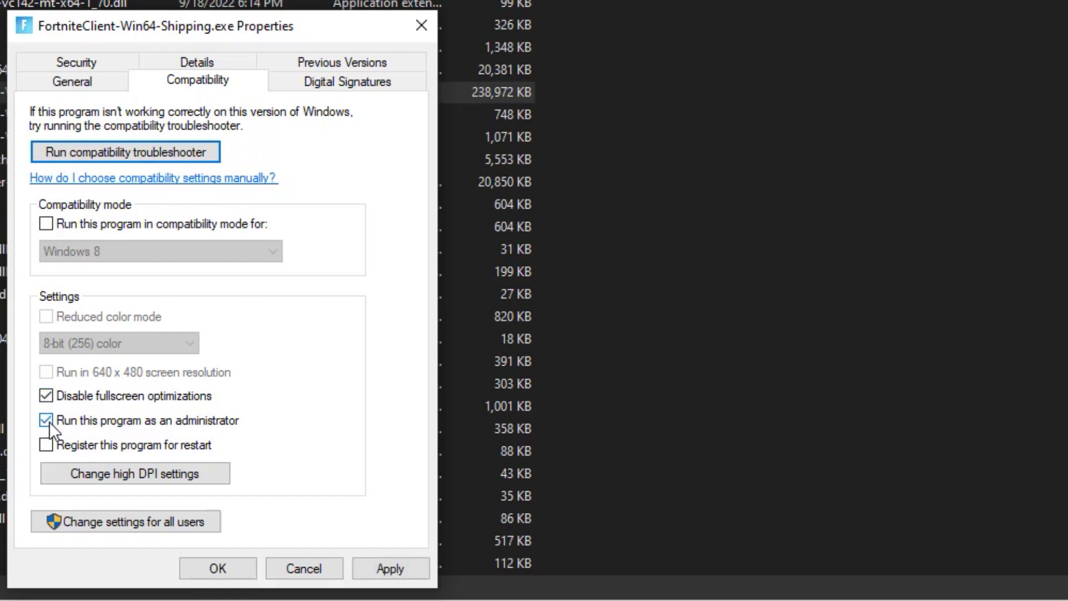
{"action": "left_click", "coordinate": [128, 475]}
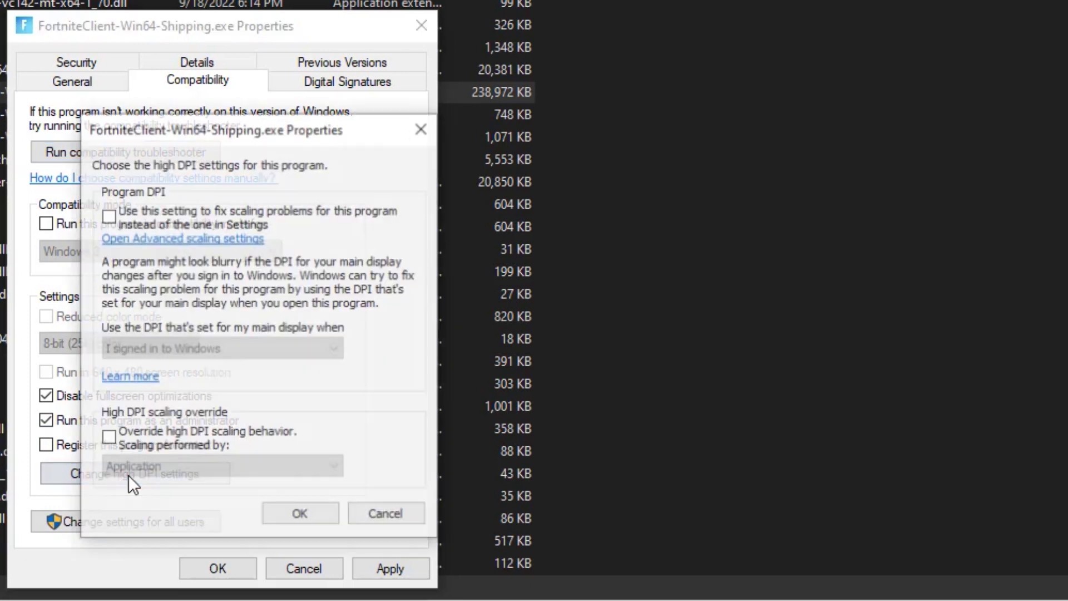
{"action": "left_click", "coordinate": [109, 439]}
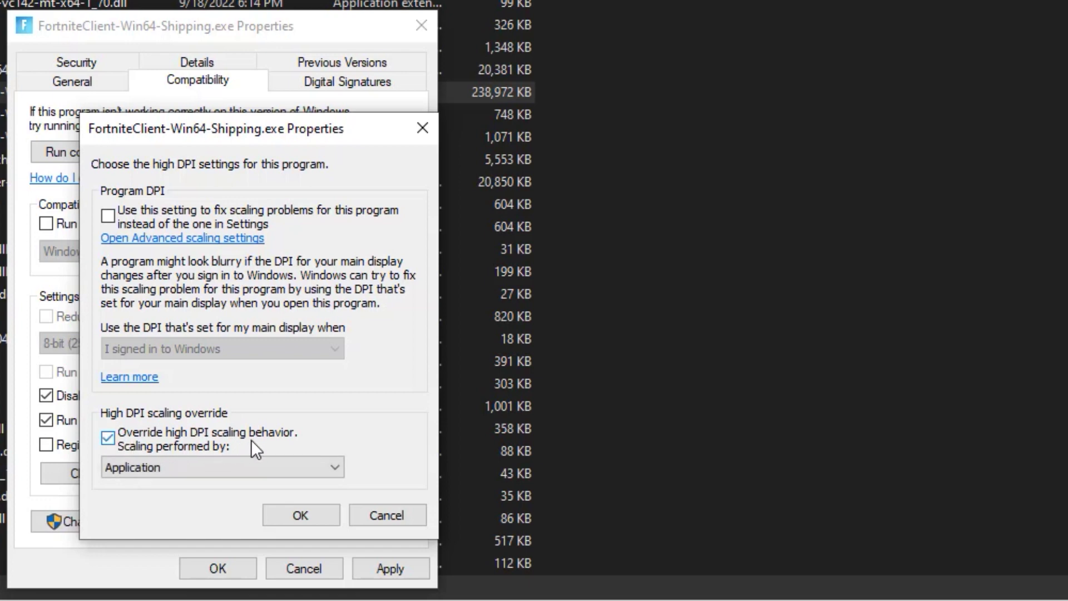
{"action": "left_click", "coordinate": [296, 515]}
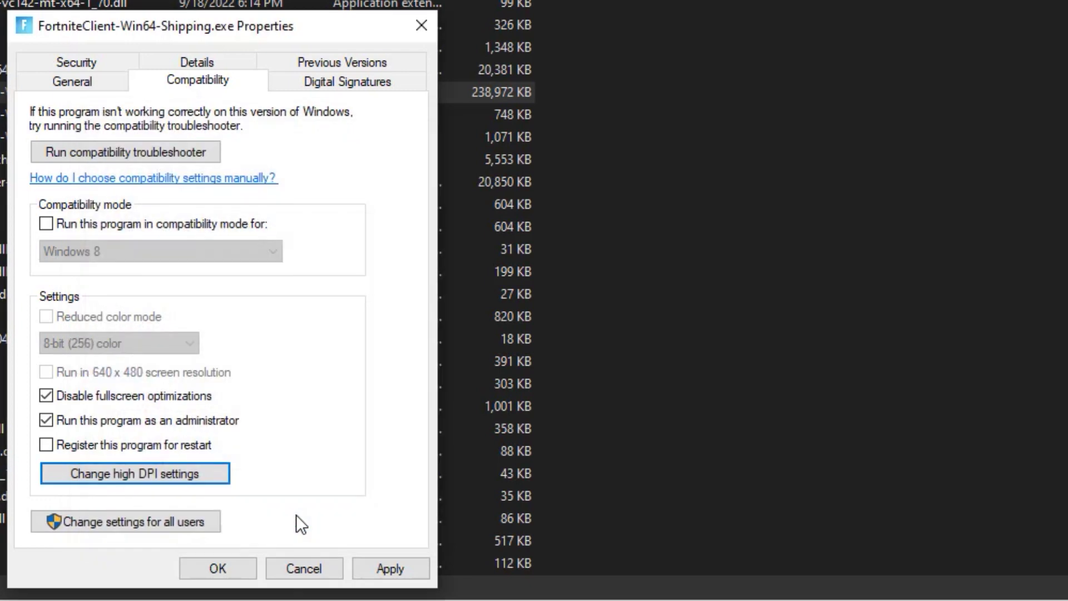
{"action": "left_click", "coordinate": [391, 572]}
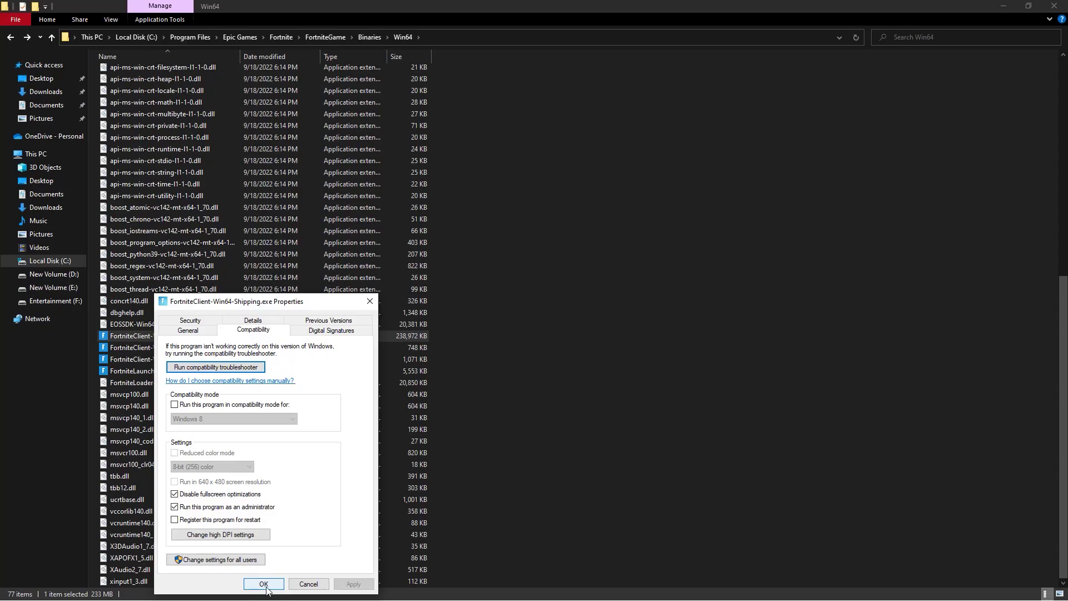
{"action": "left_click", "coordinate": [212, 571]}
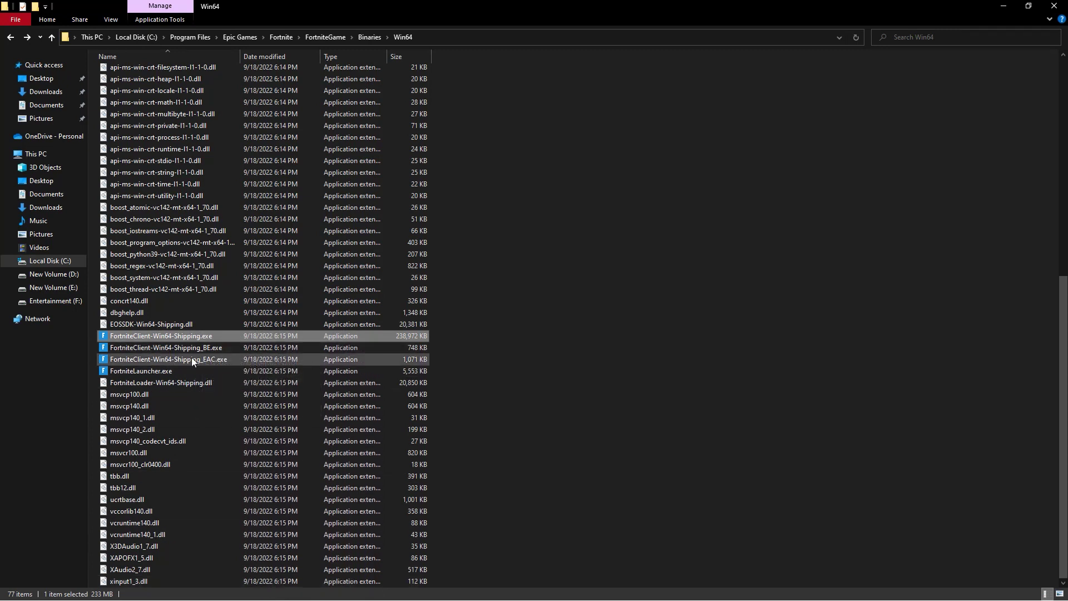
Give FortniteClient-Win64-Shipping_BE.exe admin mode, no fullscreen optimizations and Application DPI override.
{"action": "mouse_move", "coordinate": [154, 373]}
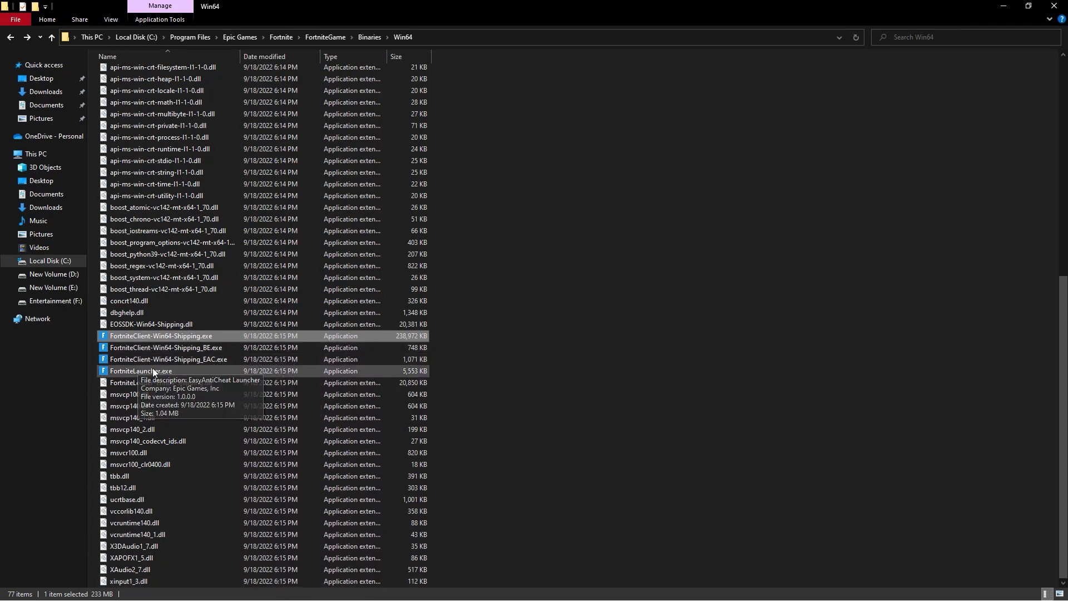
{"action": "right_click", "coordinate": [182, 348]}
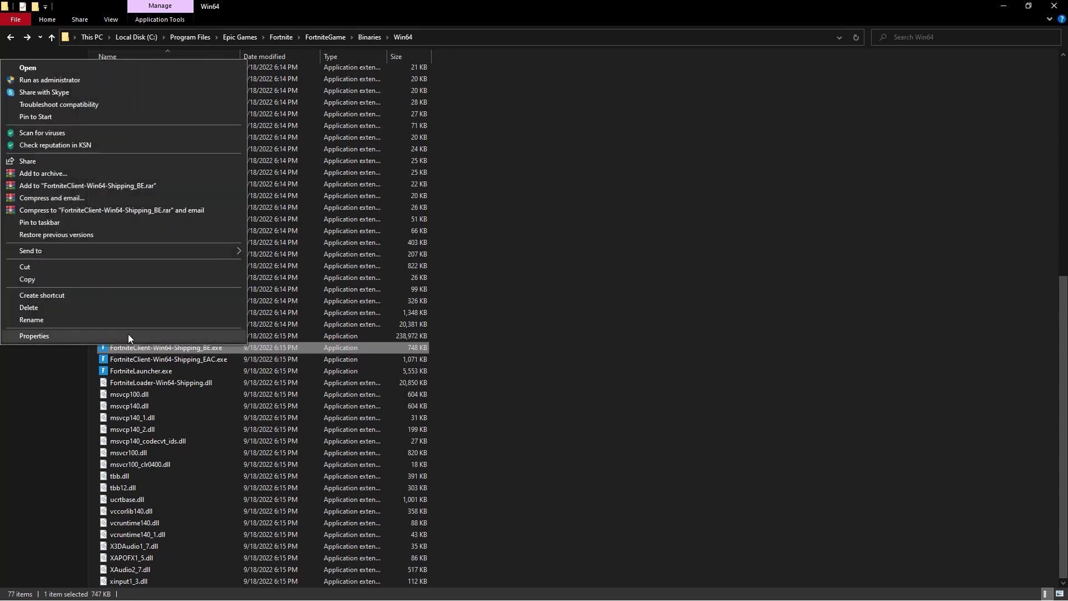
{"action": "left_click", "coordinate": [129, 336]}
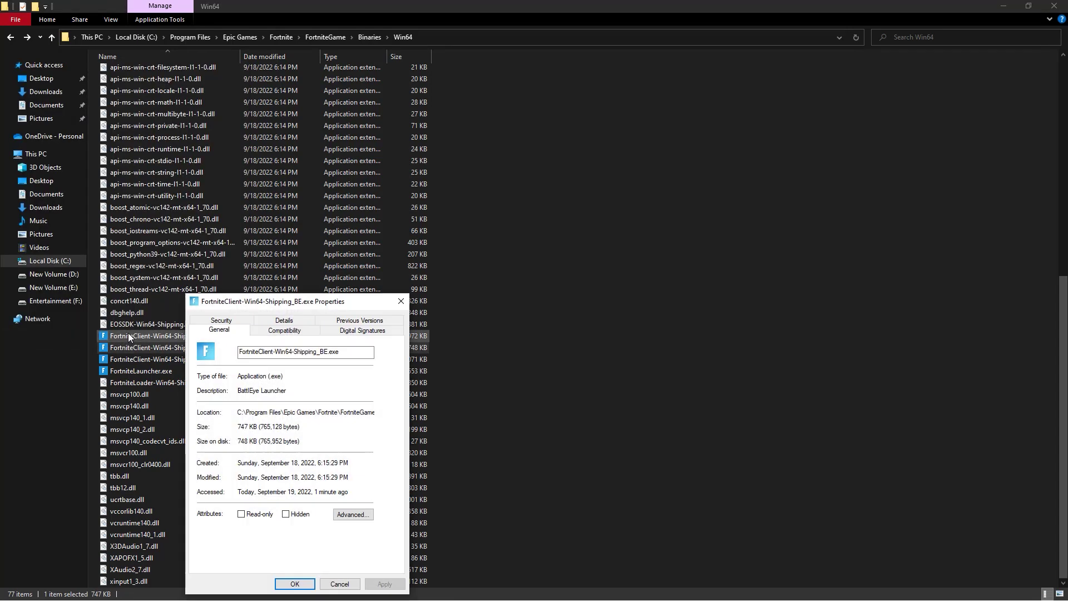
{"action": "left_click", "coordinate": [284, 331]}
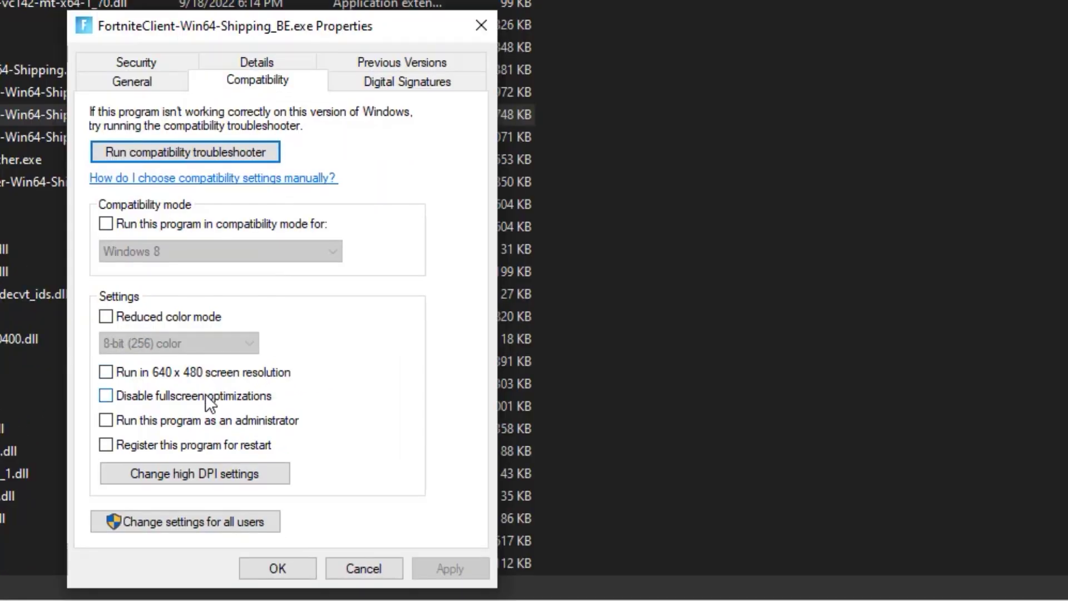
{"action": "left_click", "coordinate": [206, 394]}
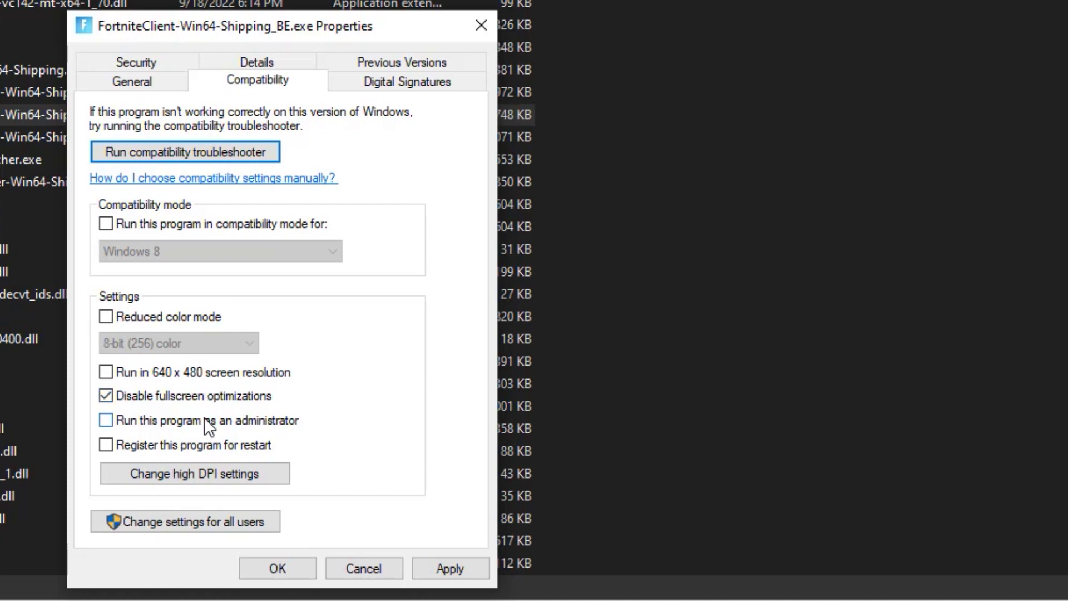
{"action": "left_click", "coordinate": [205, 418]}
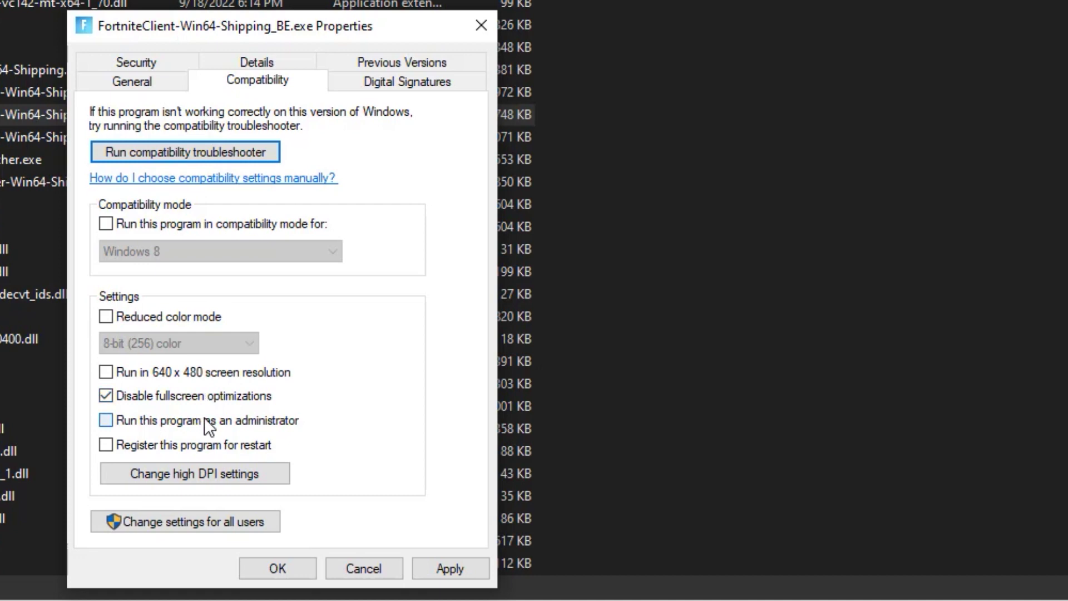
{"action": "left_click", "coordinate": [187, 479]}
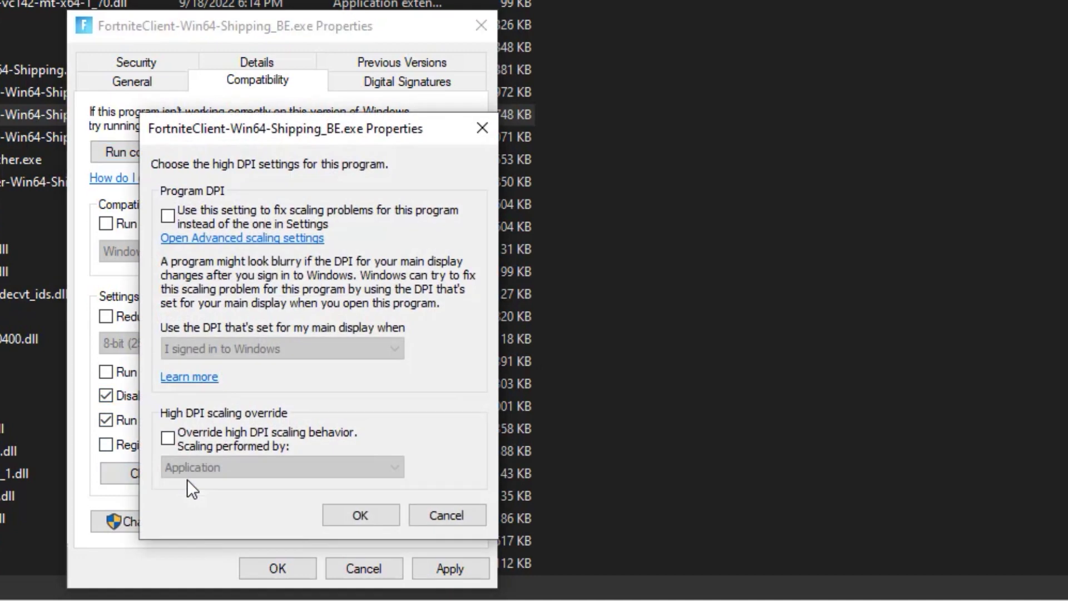
{"action": "left_click", "coordinate": [172, 438]}
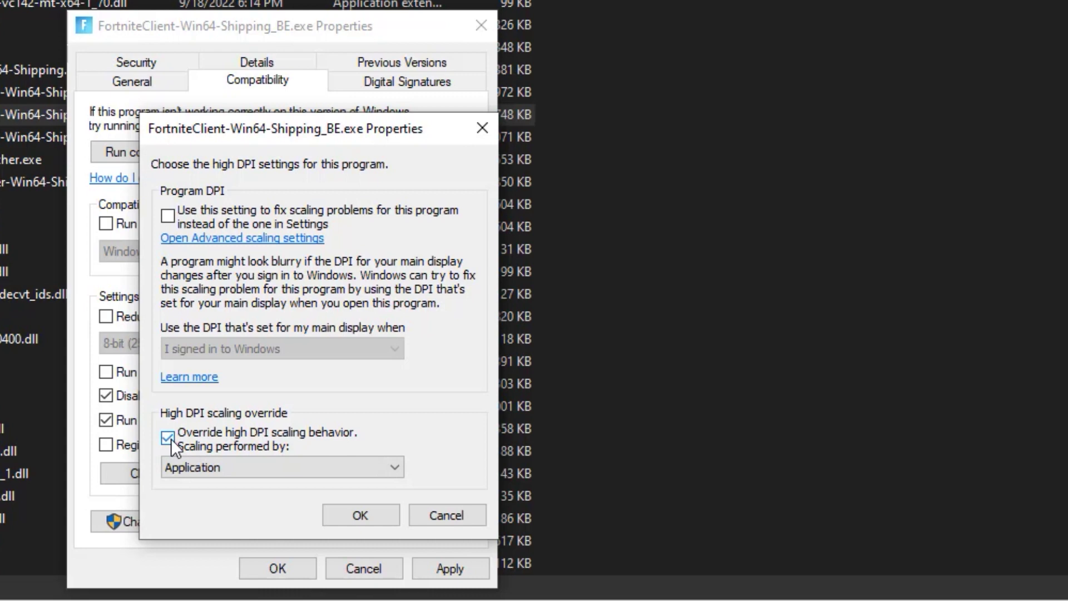
{"action": "left_click", "coordinate": [349, 517]}
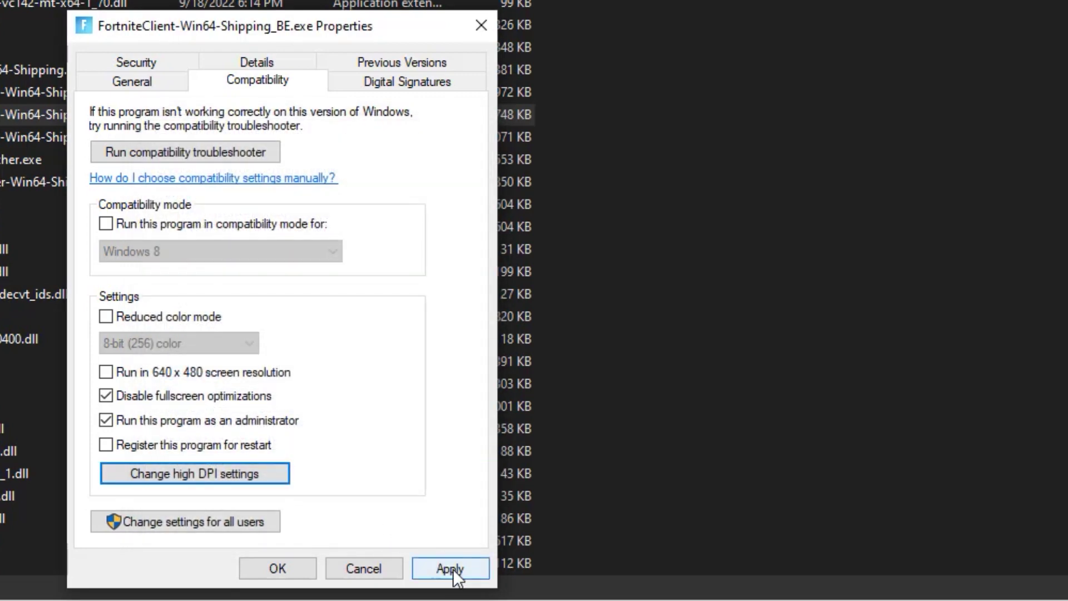
{"action": "left_click", "coordinate": [451, 573]}
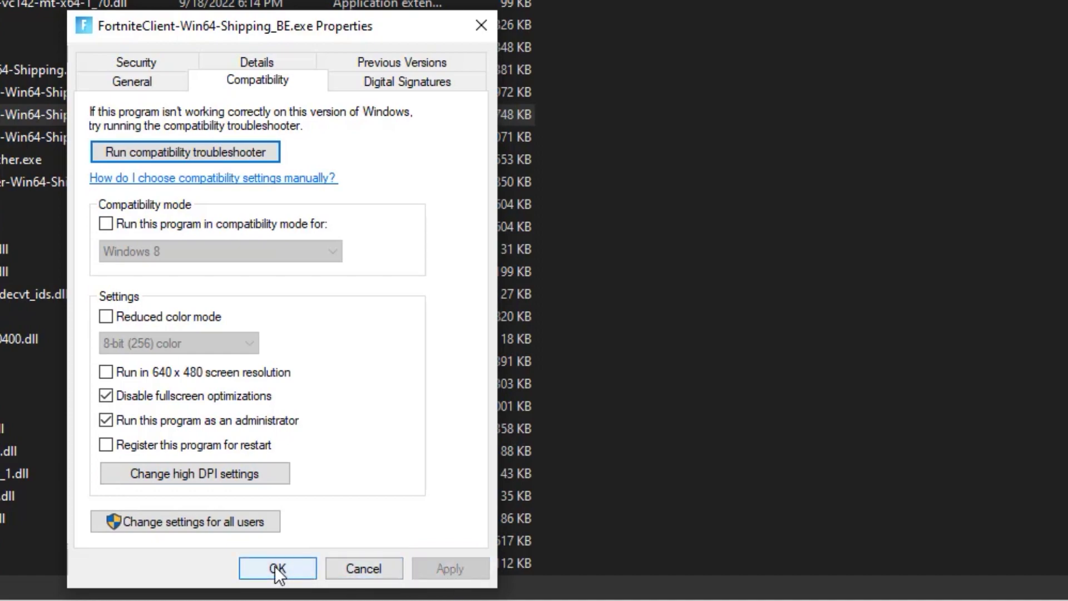
Give FortniteClient-Win64-Shipping_EAC.exe admin mode, no fullscreen optimizations and DPI override.
{"action": "left_click", "coordinate": [278, 569]}
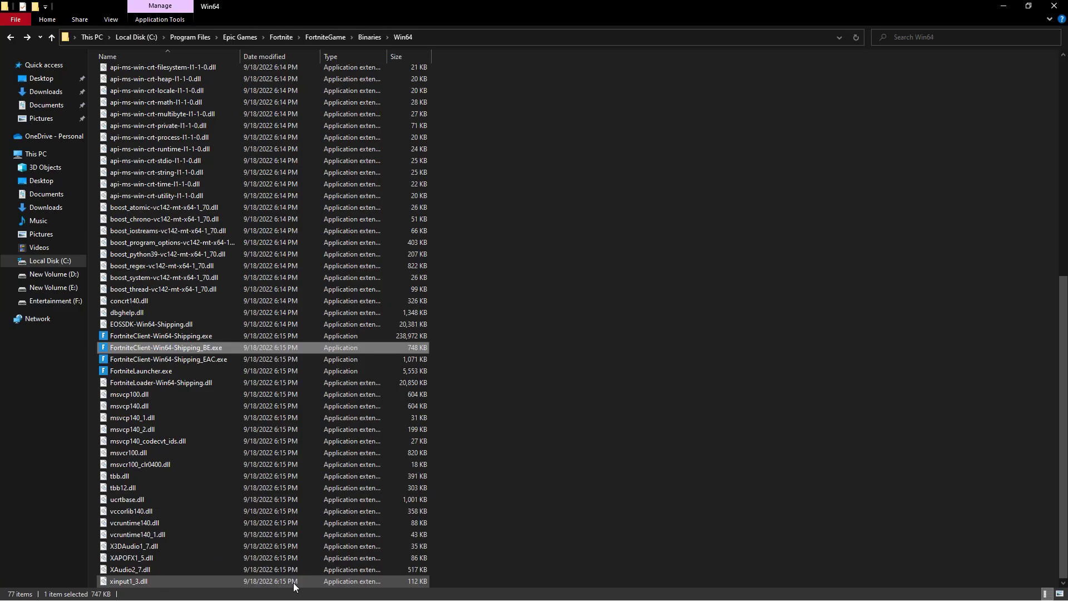
{"action": "left_click", "coordinate": [185, 361]}
{"action": "right_click", "coordinate": [185, 360]}
{"action": "left_click", "coordinate": [163, 352]}
{"action": "left_click", "coordinate": [288, 330]}
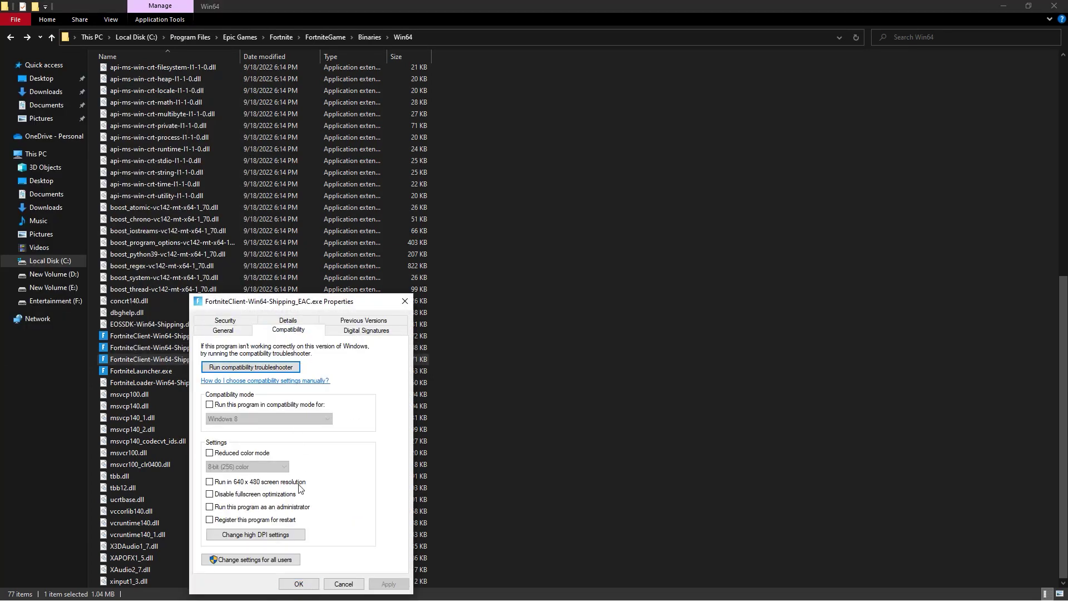
{"action": "left_click", "coordinate": [237, 495]}
{"action": "left_click", "coordinate": [245, 508]}
{"action": "left_click", "coordinate": [253, 535]}
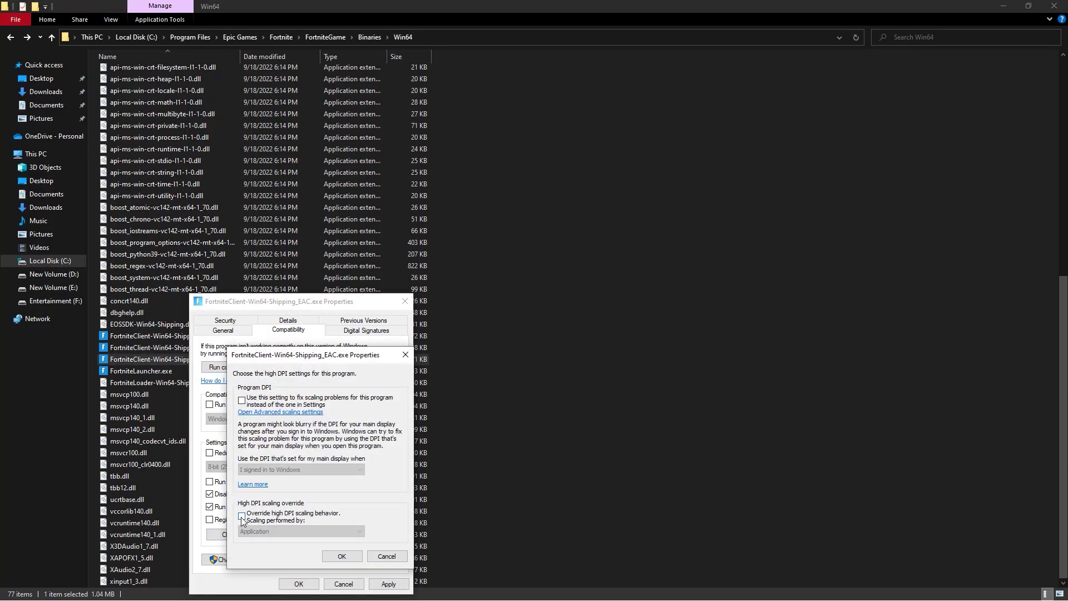
{"action": "left_click", "coordinate": [242, 517]}
{"action": "left_click", "coordinate": [342, 556]}
{"action": "left_click", "coordinate": [388, 584]}
{"action": "left_click", "coordinate": [299, 584]}
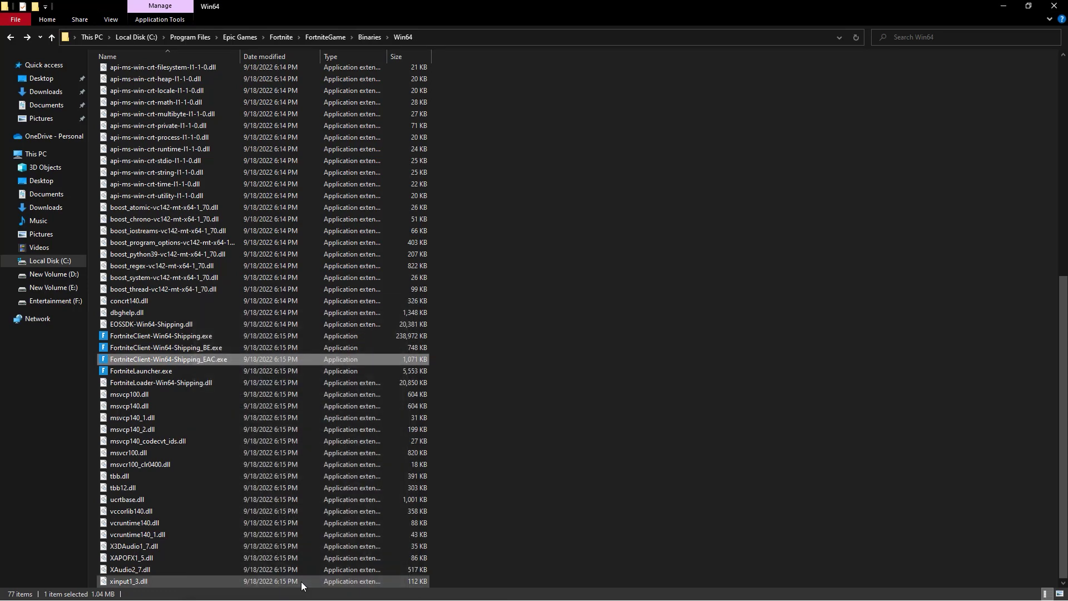
Apply the same admin, fullscreen-optimization and DPI override settings to FortniteLauncher.exe.
{"action": "right_click", "coordinate": [142, 370]}
{"action": "left_click", "coordinate": [116, 355]}
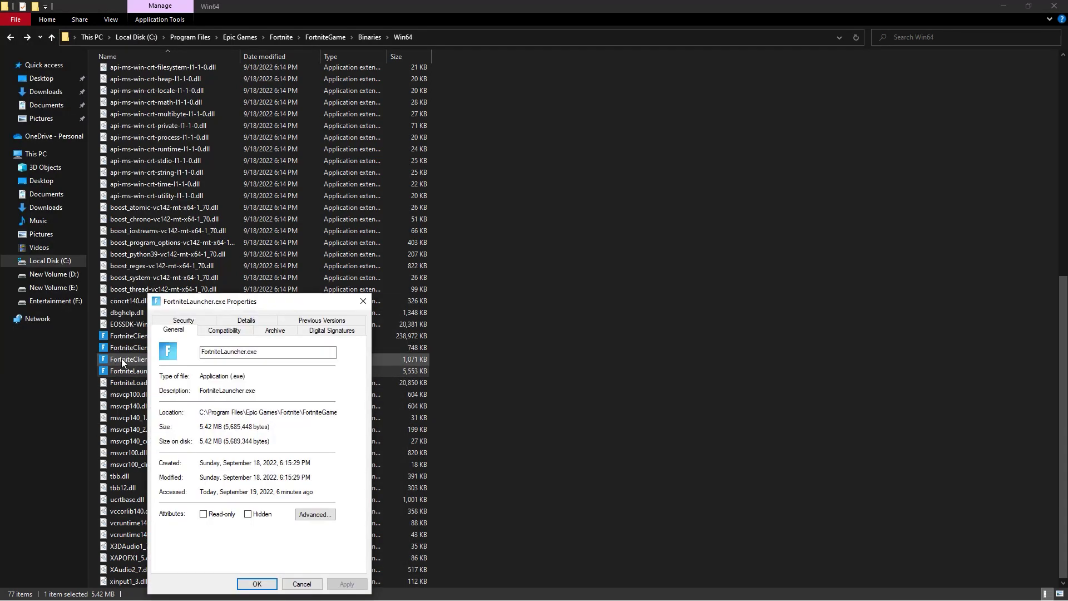
{"action": "left_click", "coordinate": [223, 331]}
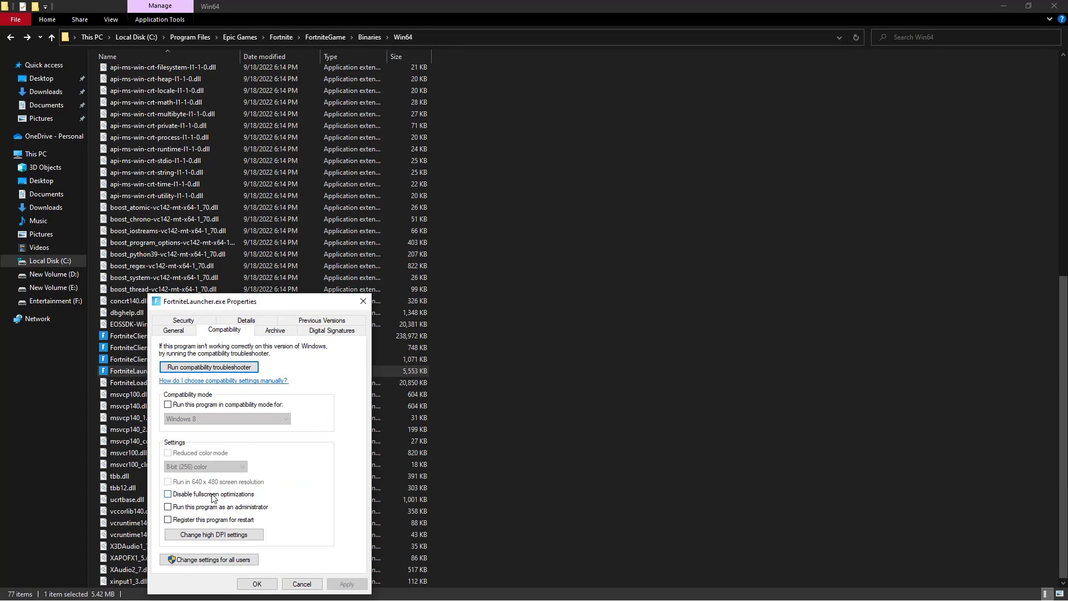
{"action": "left_click", "coordinate": [212, 495]}
{"action": "left_click", "coordinate": [222, 507]}
{"action": "left_click", "coordinate": [214, 534]}
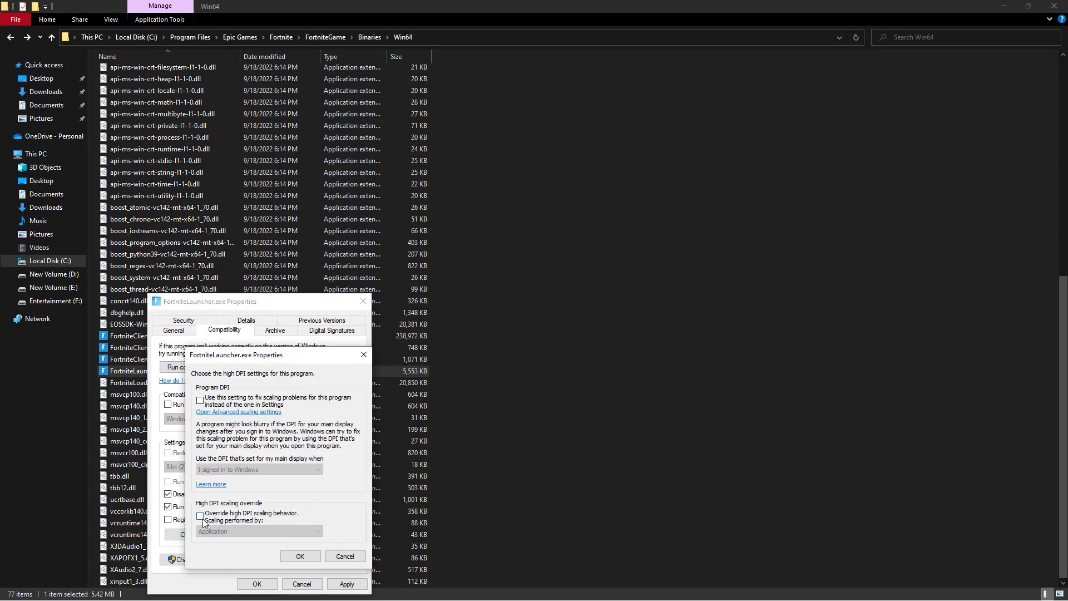
{"action": "left_click", "coordinate": [200, 516]}
{"action": "left_click", "coordinate": [298, 557]}
{"action": "left_click", "coordinate": [346, 583]}
{"action": "left_click", "coordinate": [256, 584]}
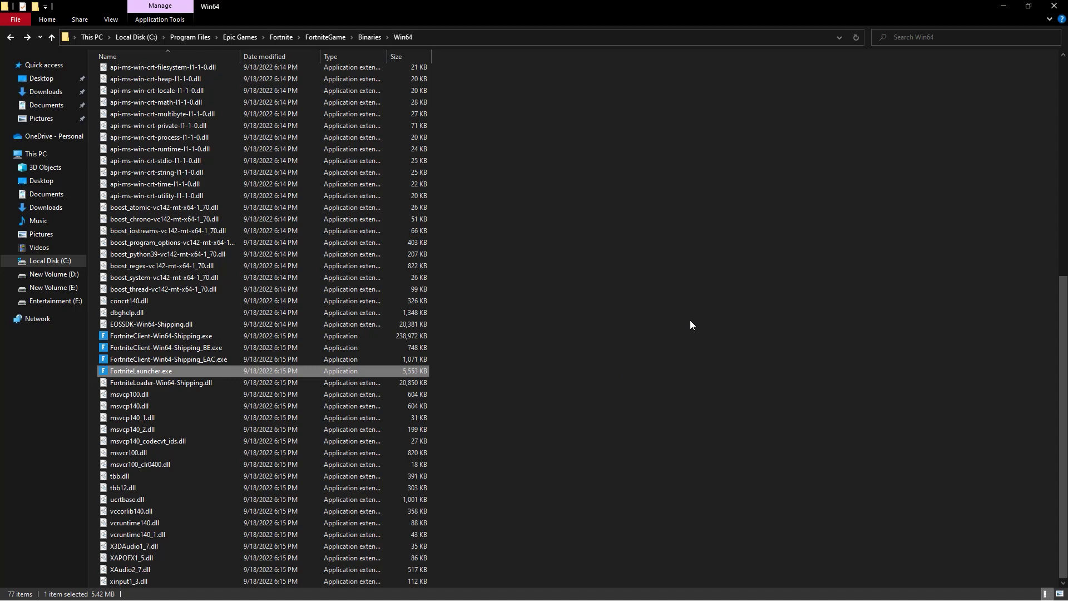
Launch GeForce Experience, confirm Game Ready Driver 516.94 is current, and close it.
{"action": "left_click", "coordinate": [995, 5]}
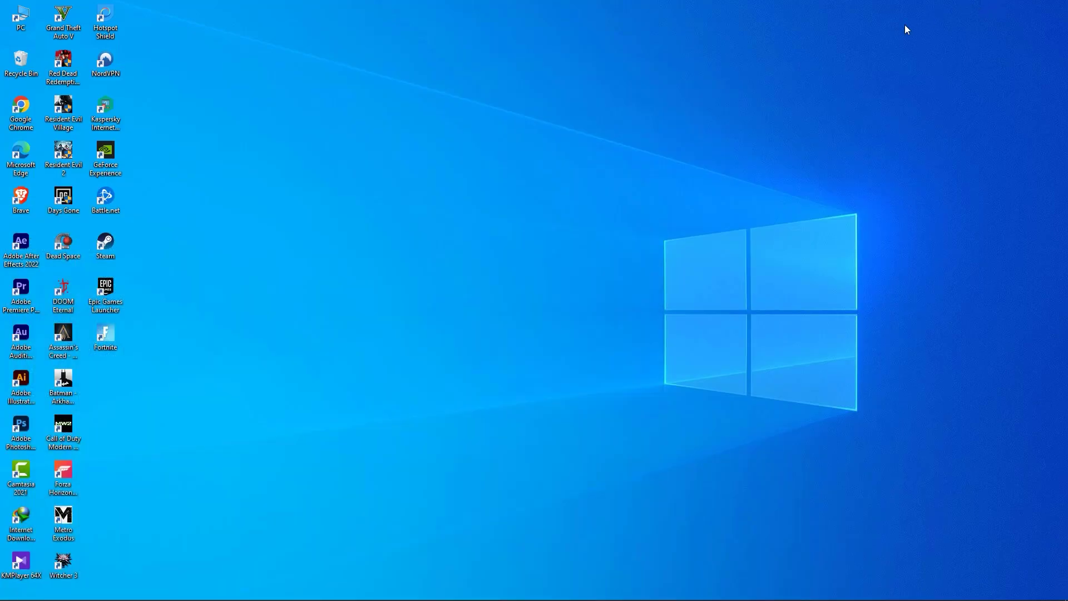
{"action": "double_click", "coordinate": [104, 152]}
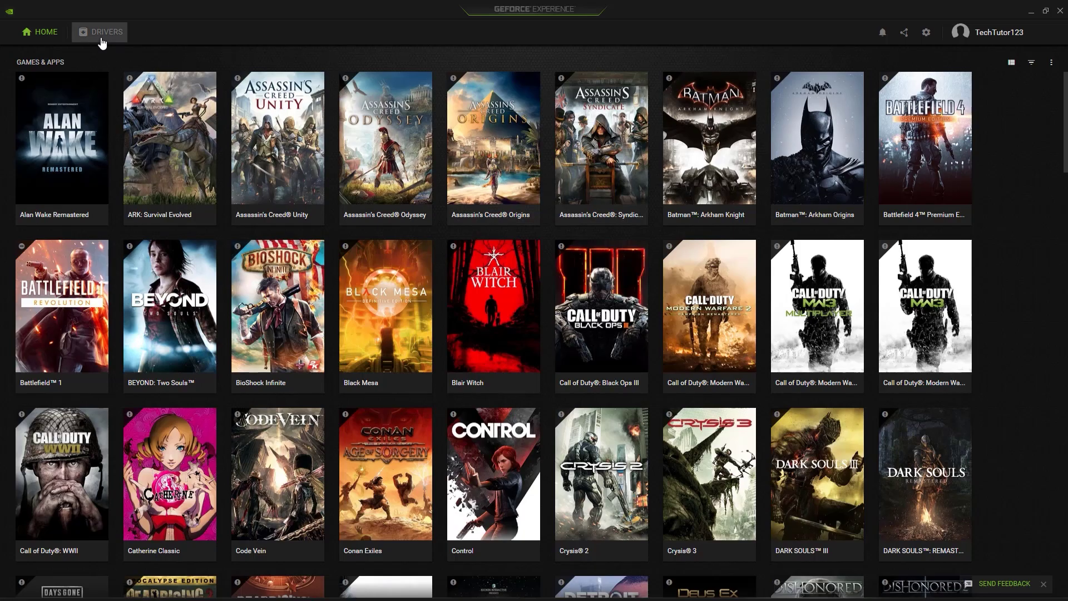
{"action": "left_click", "coordinate": [102, 33]}
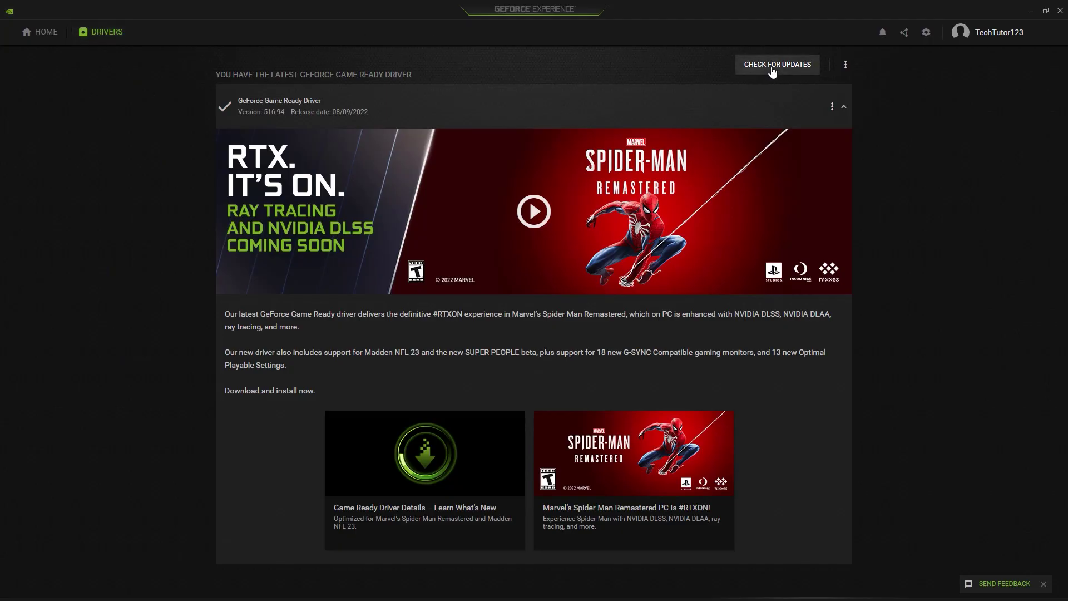
{"action": "left_click", "coordinate": [773, 70]}
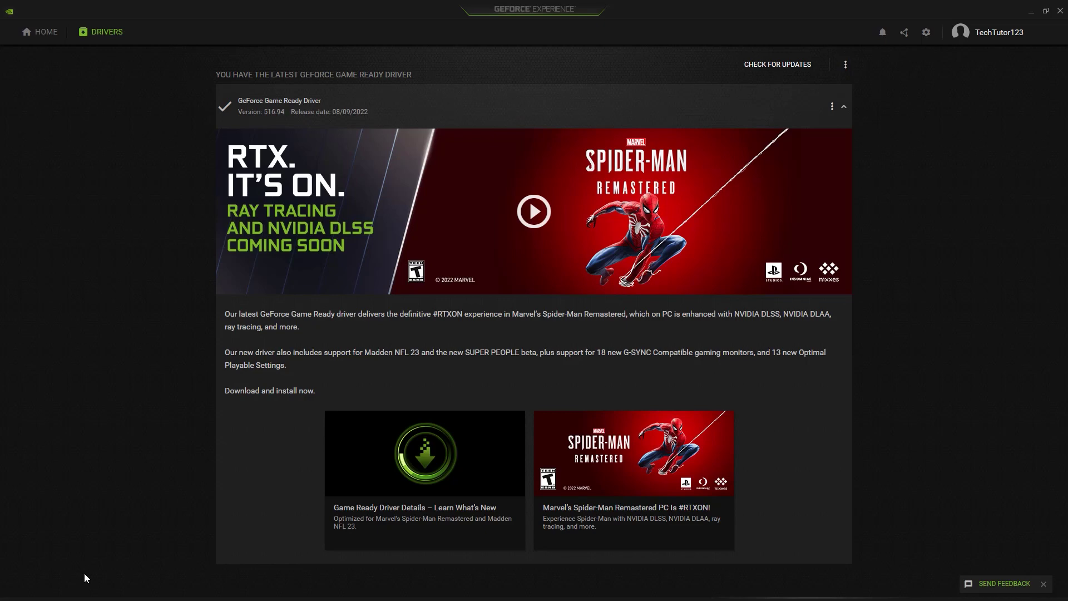
{"action": "left_click", "coordinate": [1060, 11]}
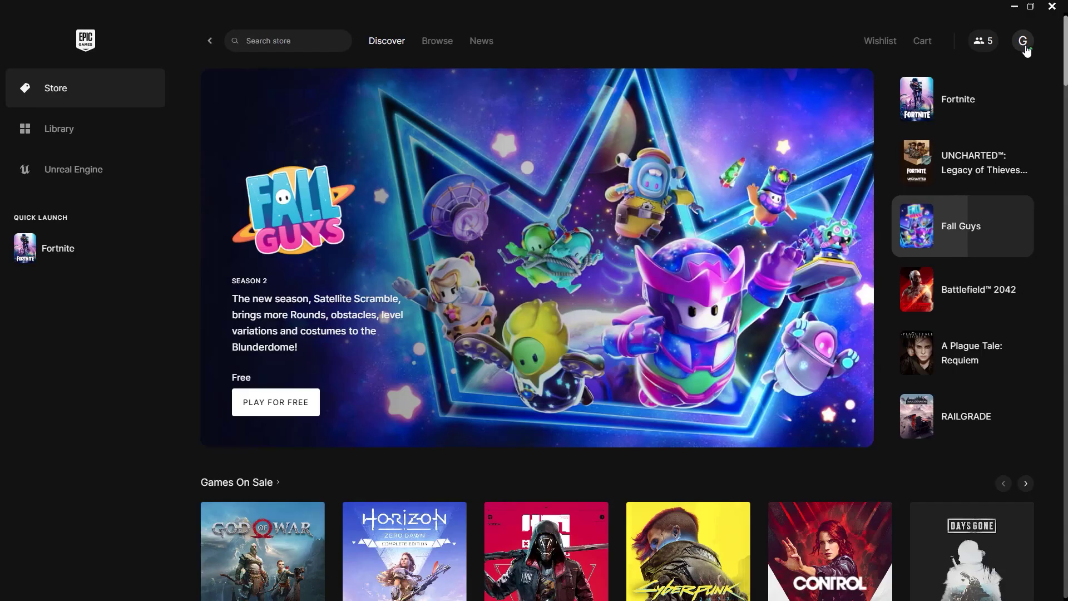
Open the Epic Games Launcher settings and expand the FORTNITE section.
{"action": "left_click", "coordinate": [1027, 48]}
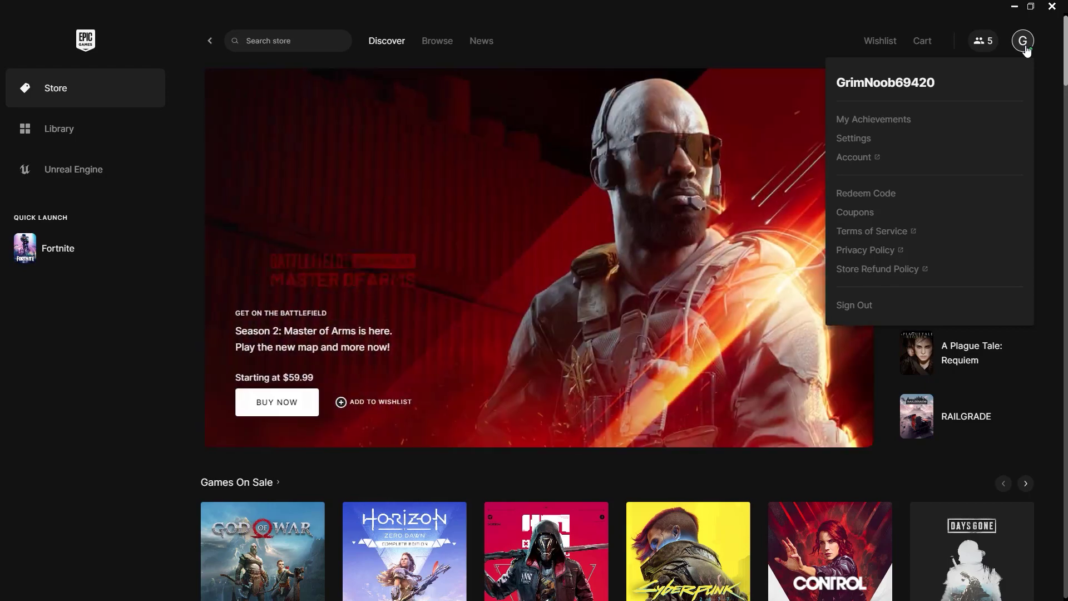
{"action": "left_click", "coordinate": [854, 140]}
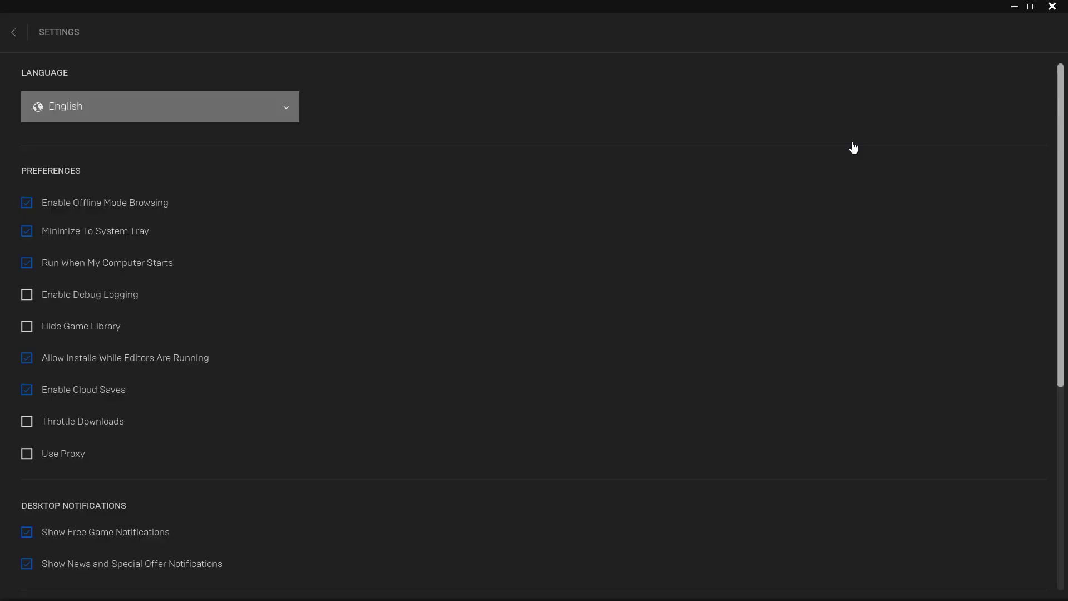
{"action": "scroll", "coordinate": [853, 140], "scroll_direction": "down", "scroll_amount": 6}
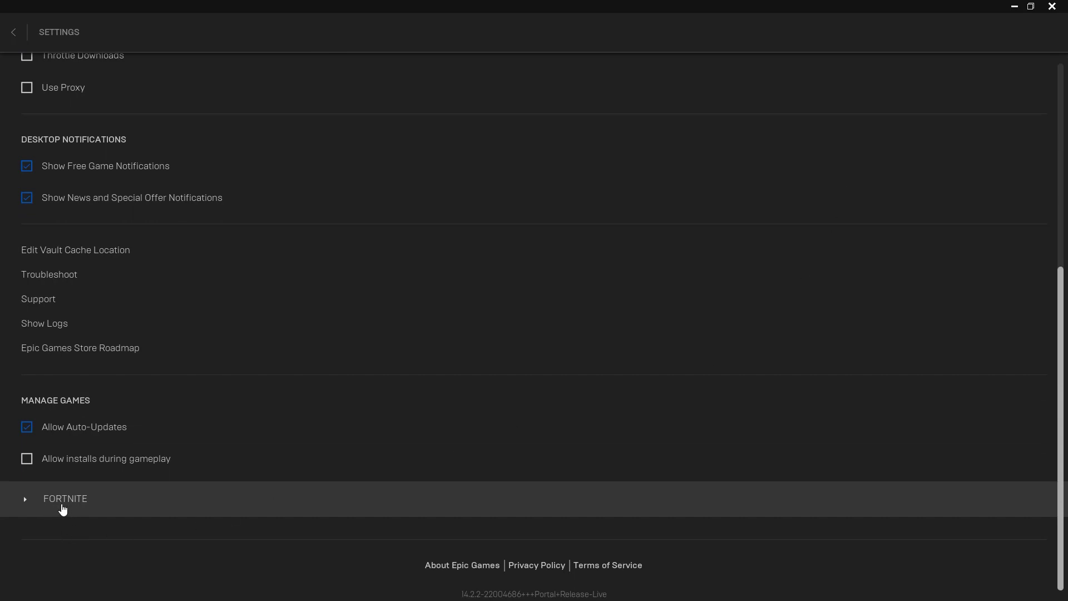
{"action": "left_click", "coordinate": [62, 509]}
{"action": "scroll", "coordinate": [62, 509], "scroll_direction": "down", "scroll_amount": 1}
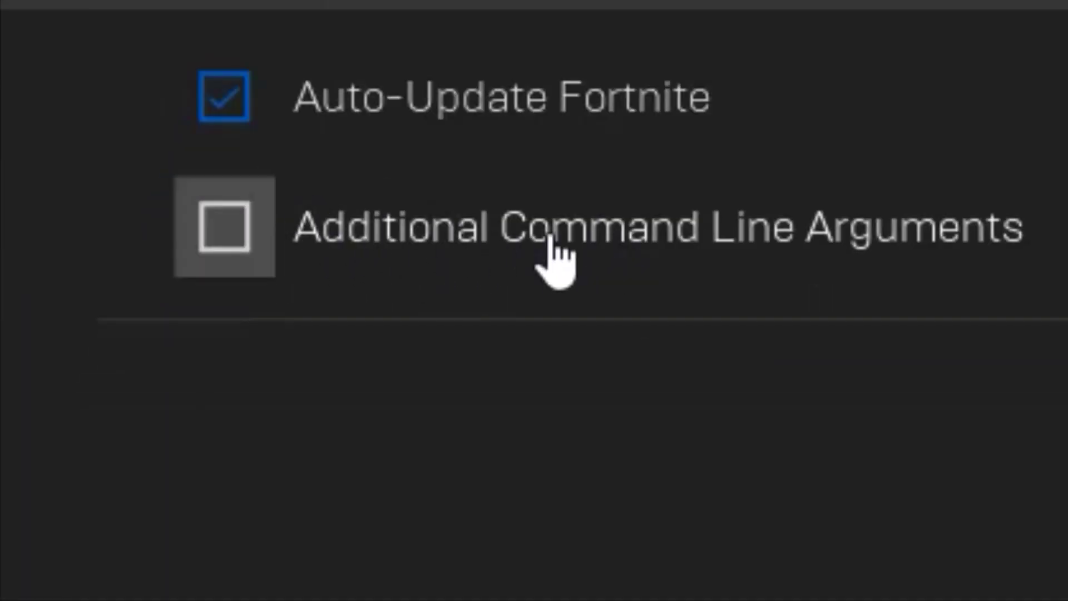
Enable Additional Command Line Arguments for Fortnite and enter -d3d11.
{"action": "left_click", "coordinate": [228, 250]}
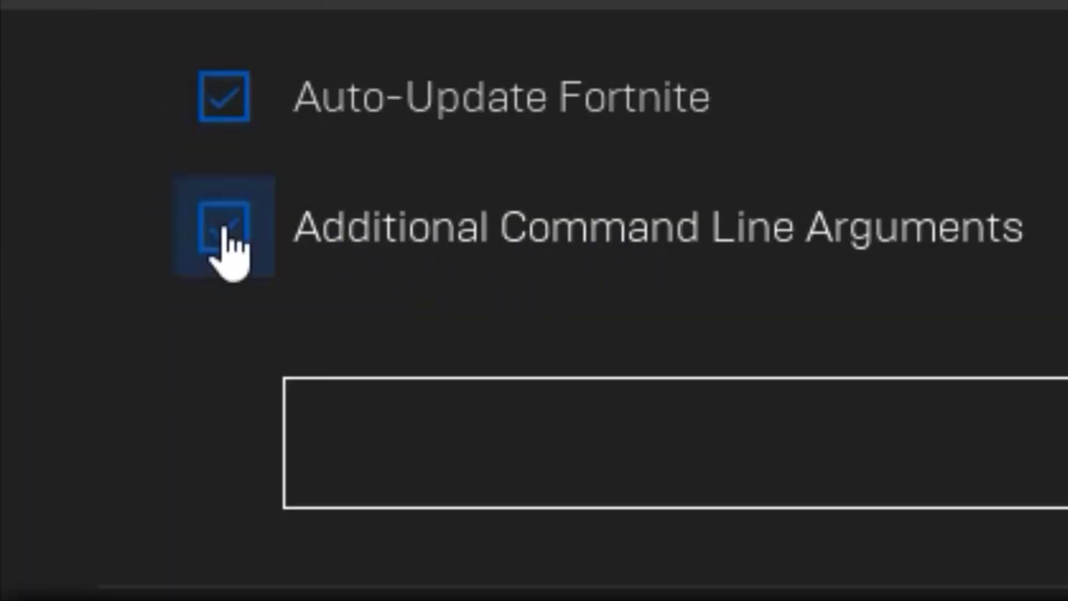
{"action": "scroll", "coordinate": [48, 556], "scroll_direction": "down", "scroll_amount": 1}
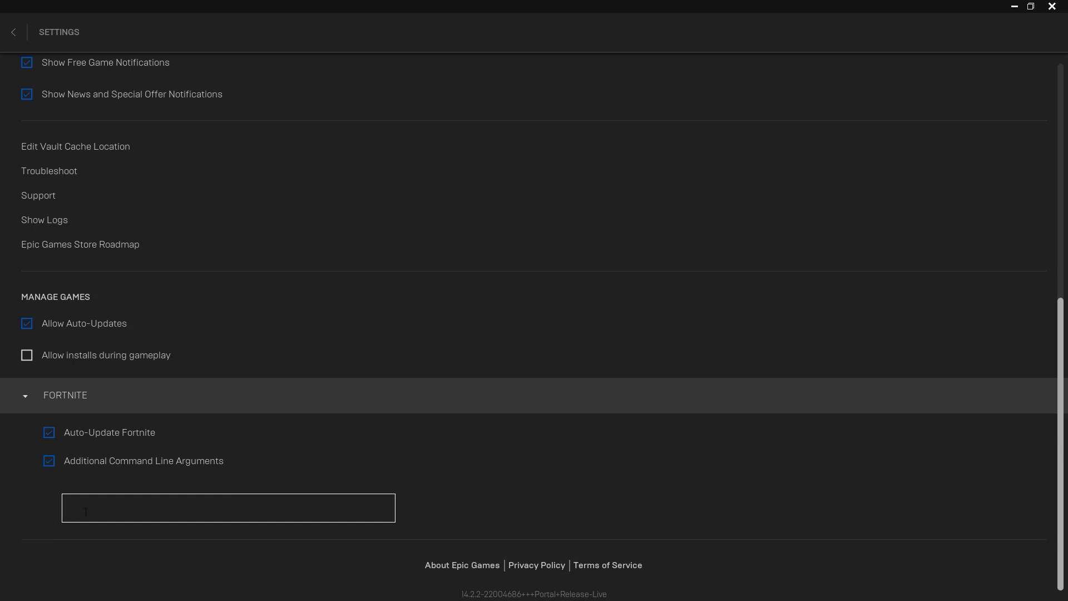
{"action": "type", "text": "-d3d12"}
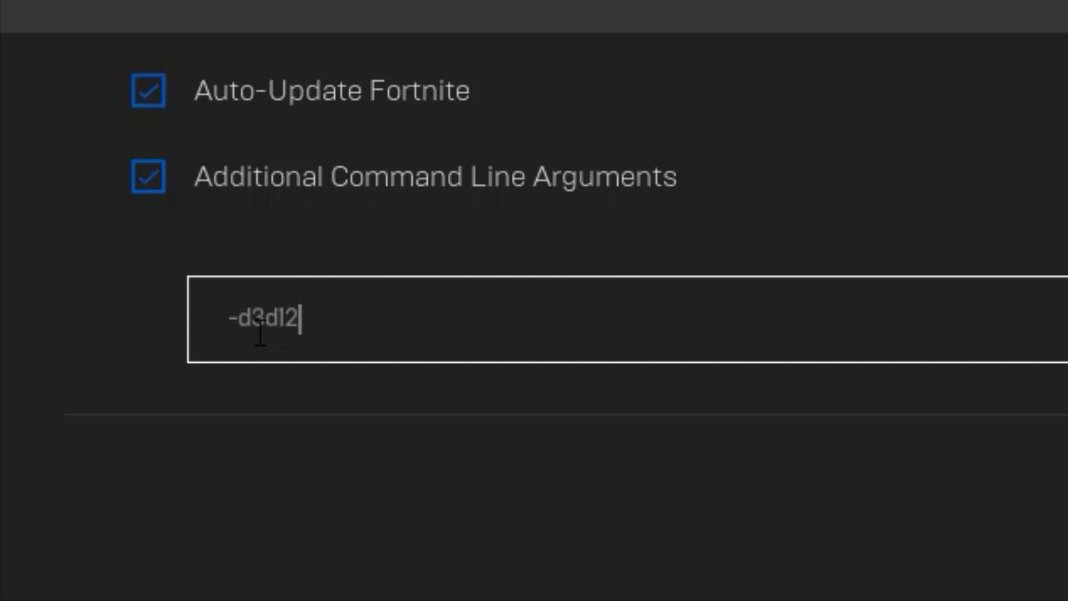
{"action": "key", "text": "BackSpace"}
{"action": "type", "text": "1"}
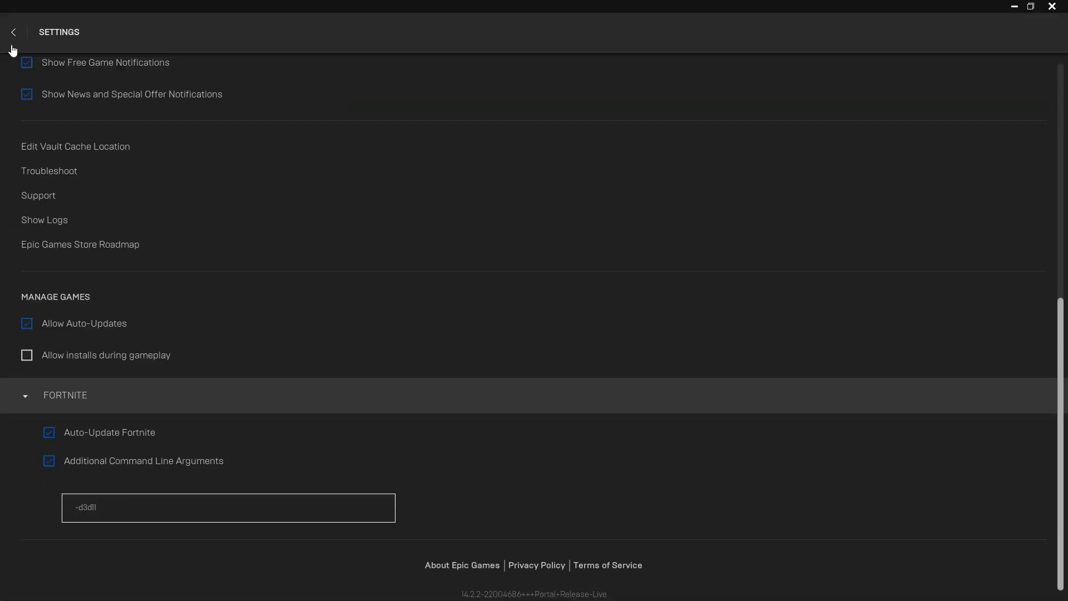
Leave settings and verify Fortnite's game files from its Library Manage options.
{"action": "left_click", "coordinate": [15, 33]}
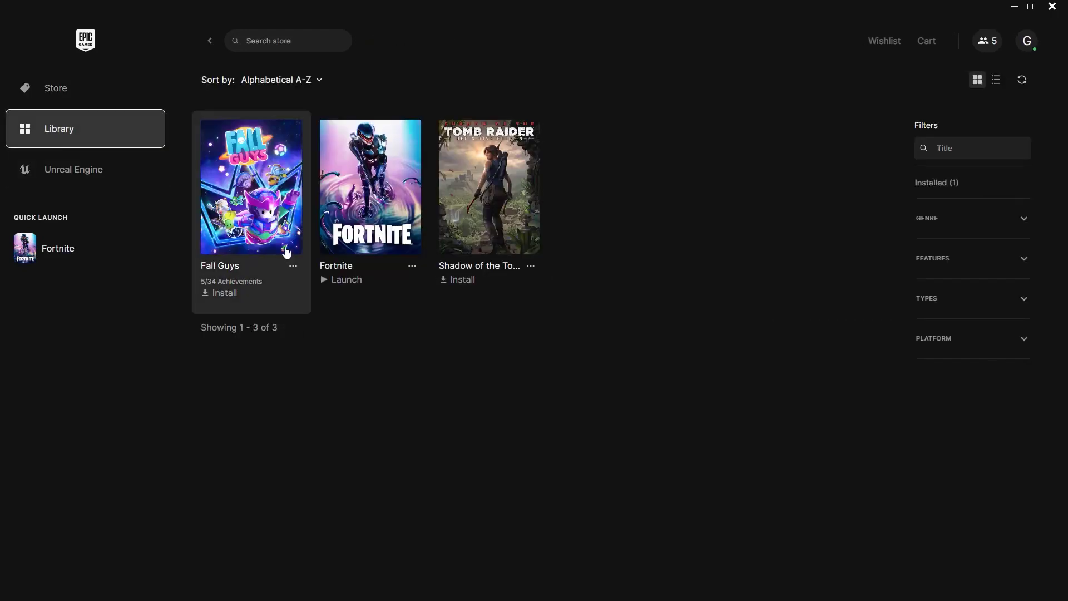
{"action": "left_click", "coordinate": [412, 266]}
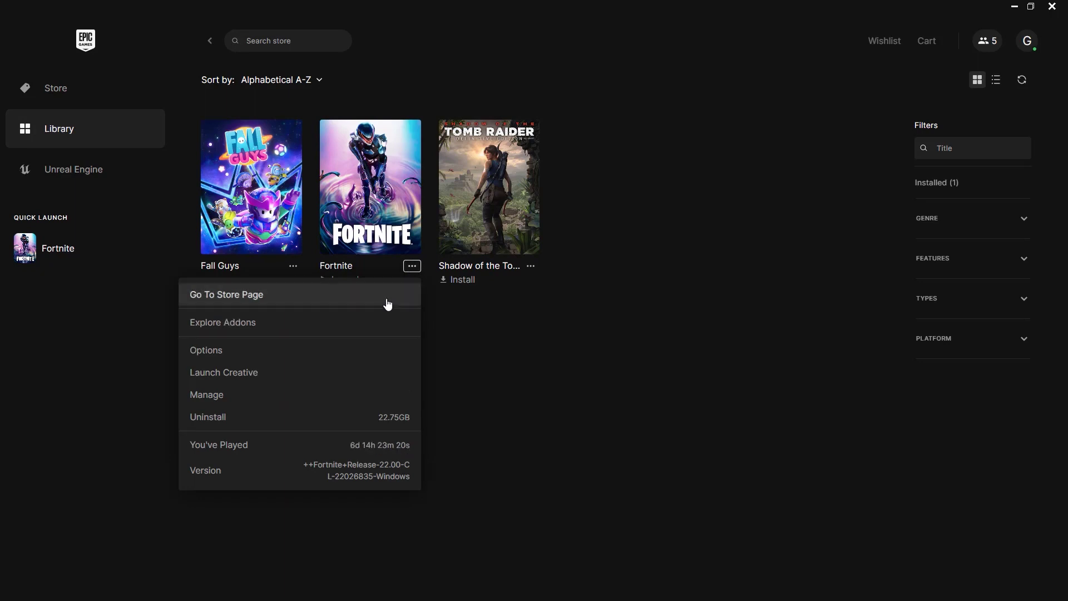
{"action": "left_click", "coordinate": [207, 396]}
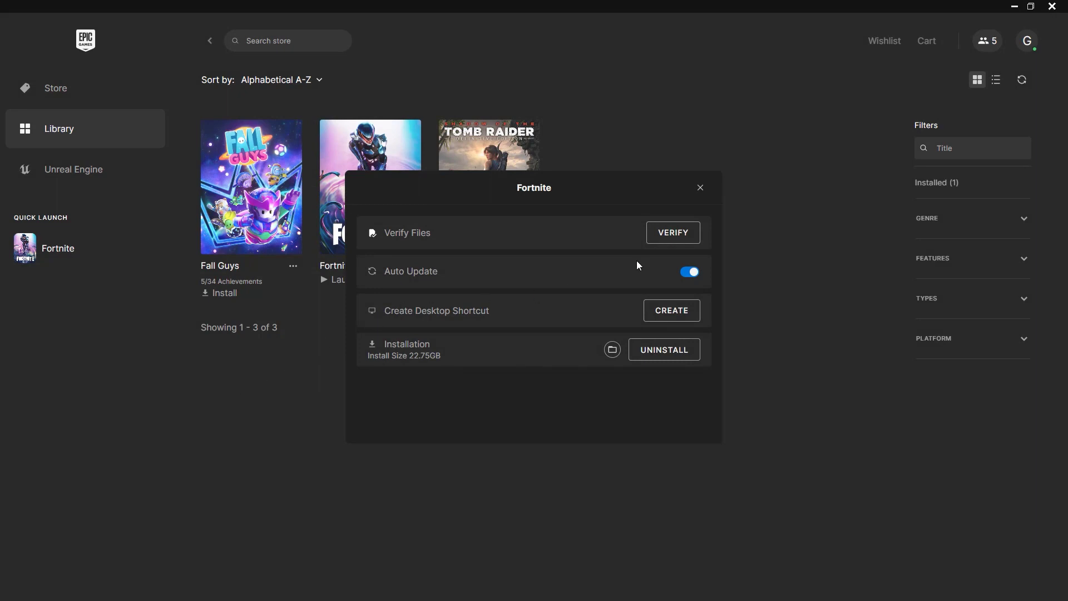
{"action": "left_click", "coordinate": [671, 235]}
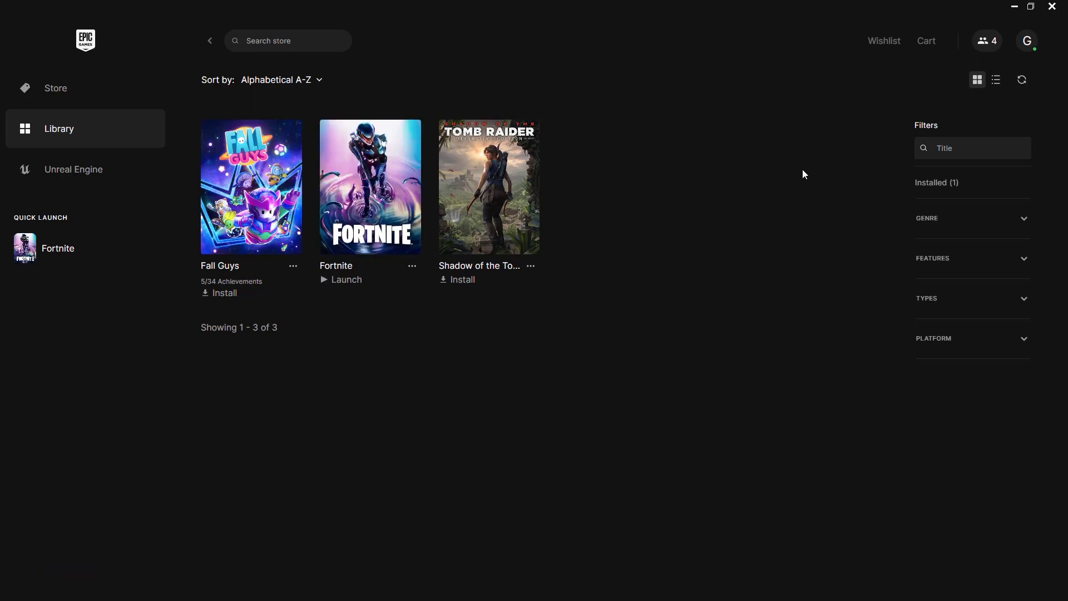
Minimize the launcher, search 'latest visual c++', and open Microsoft's redistributable downloads page.
{"action": "left_click", "coordinate": [1012, 7]}
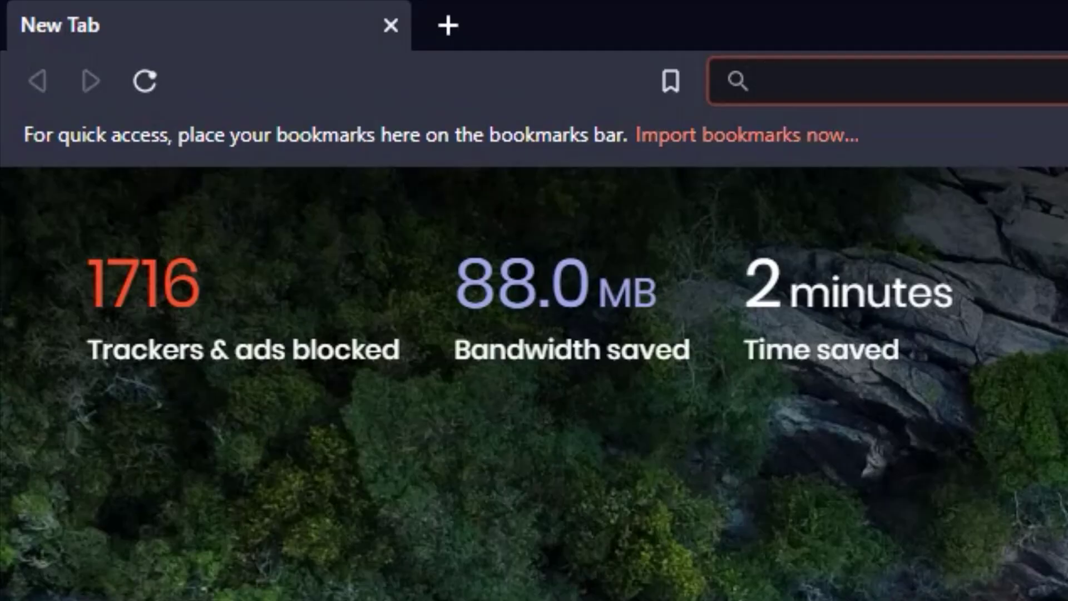
{"action": "type", "text": "latest "}
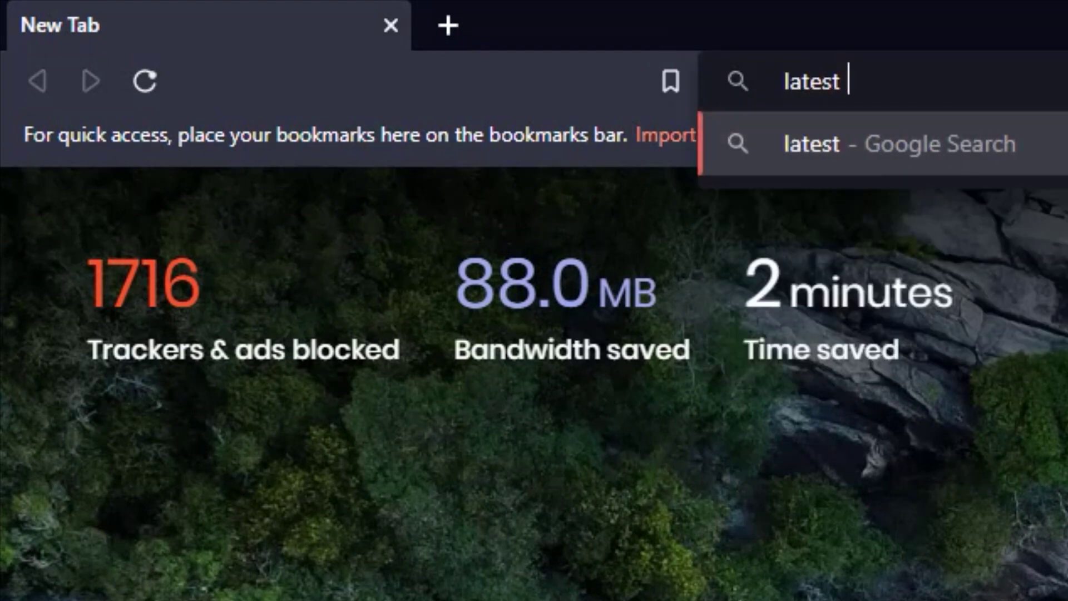
{"action": "type", "text": "visual c"}
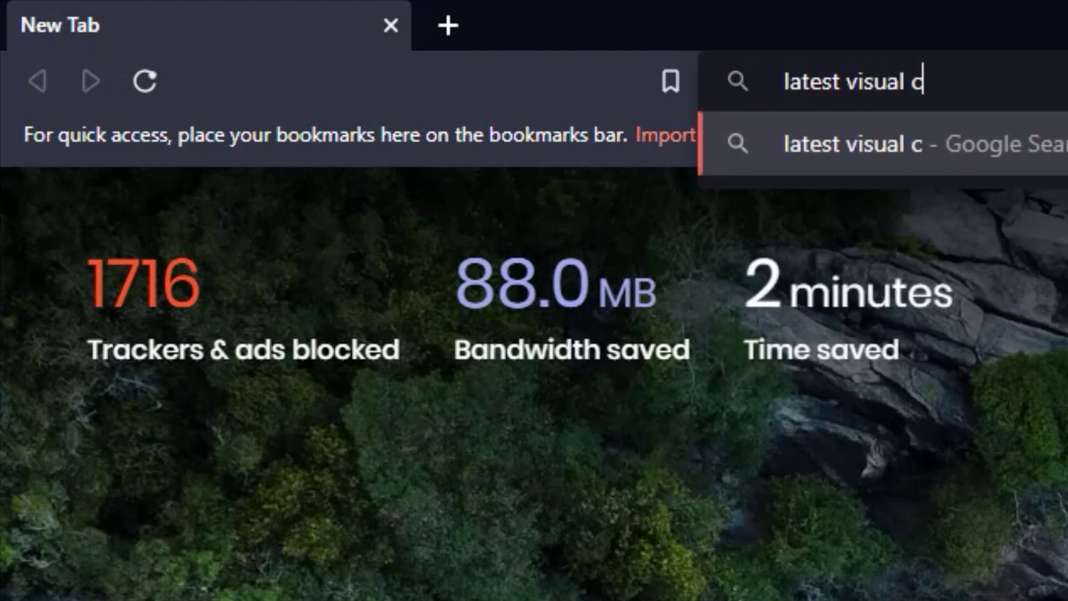
{"action": "type", "text": "++"}
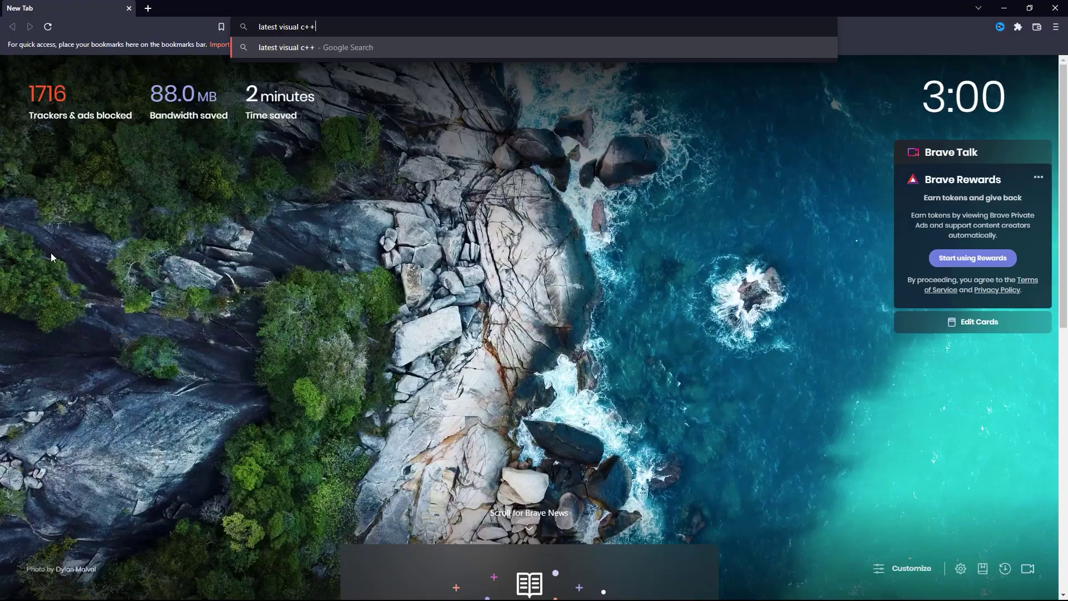
{"action": "key", "text": "Return"}
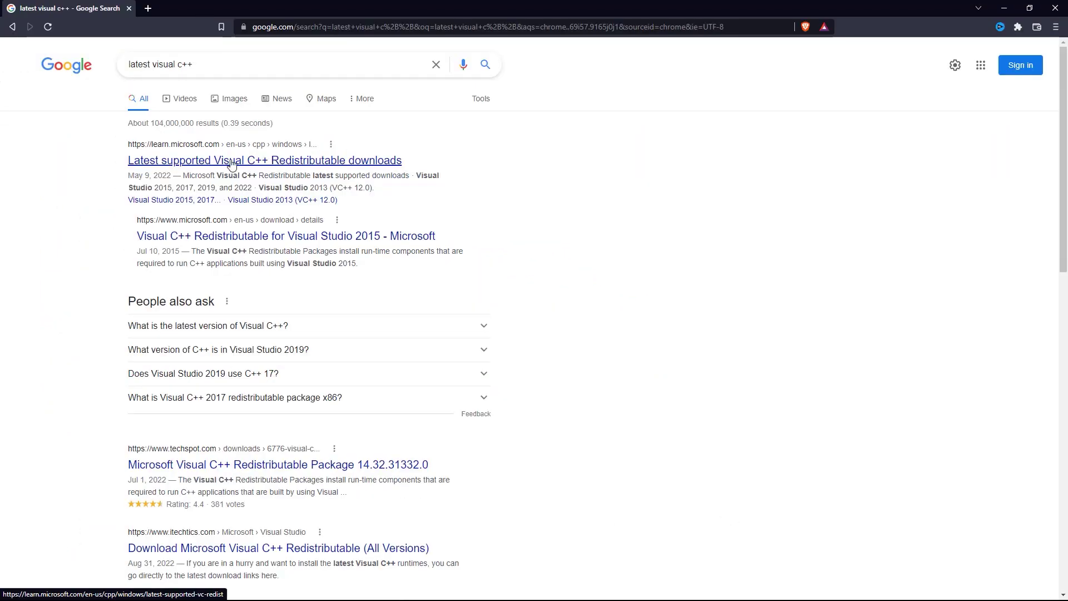
{"action": "left_click", "coordinate": [280, 206]}
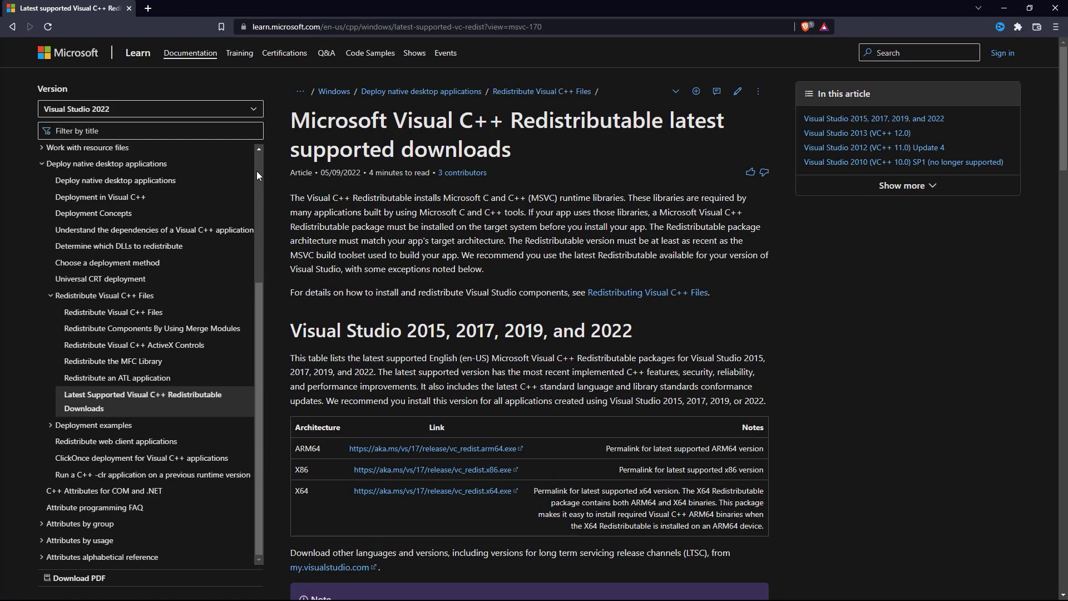
Download VC_redist.x64.exe from the Visual Studio 2015–2022 X64 link on Microsoft Learn.
{"action": "scroll", "coordinate": [724, 261], "scroll_direction": "down", "scroll_amount": 3}
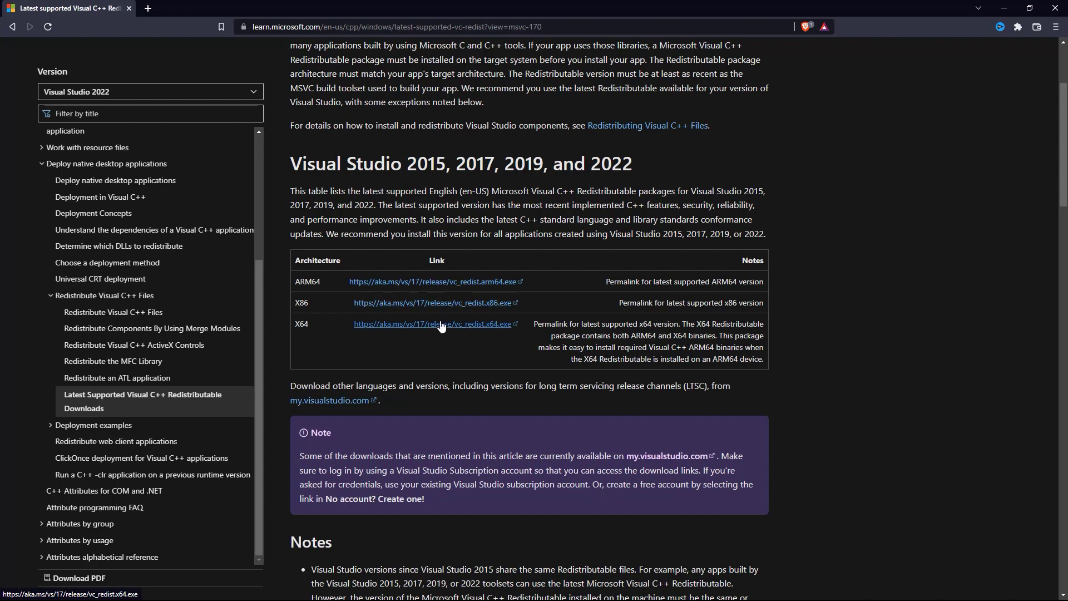
{"action": "left_click", "coordinate": [433, 327]}
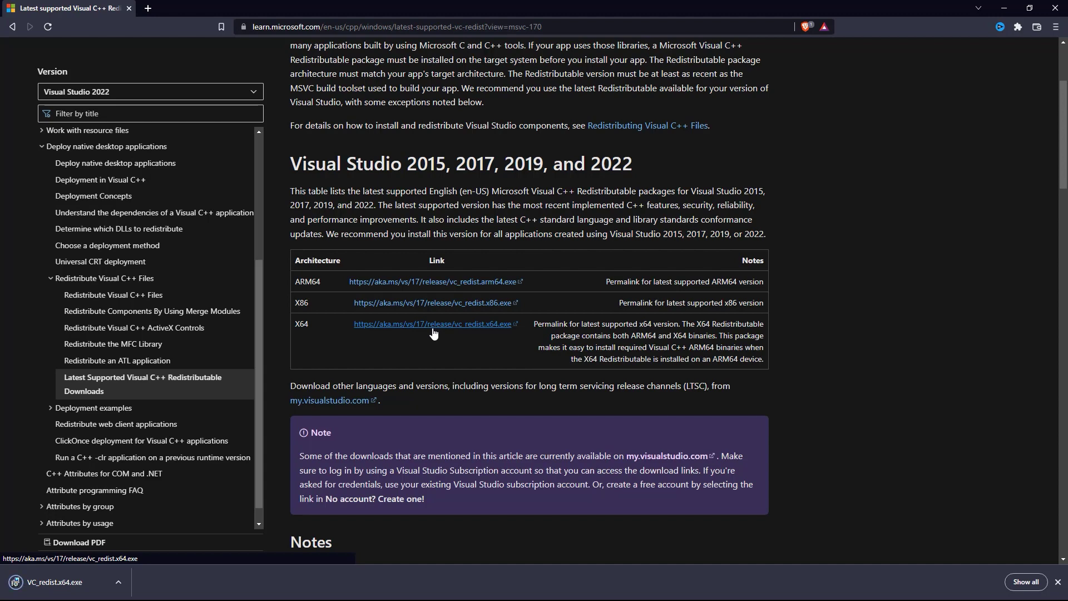
Launch the downloaded VC_redist.x64.exe installer for the 2015-2022 x64 redistributable 14.32.31332.
{"action": "left_click", "coordinate": [53, 596]}
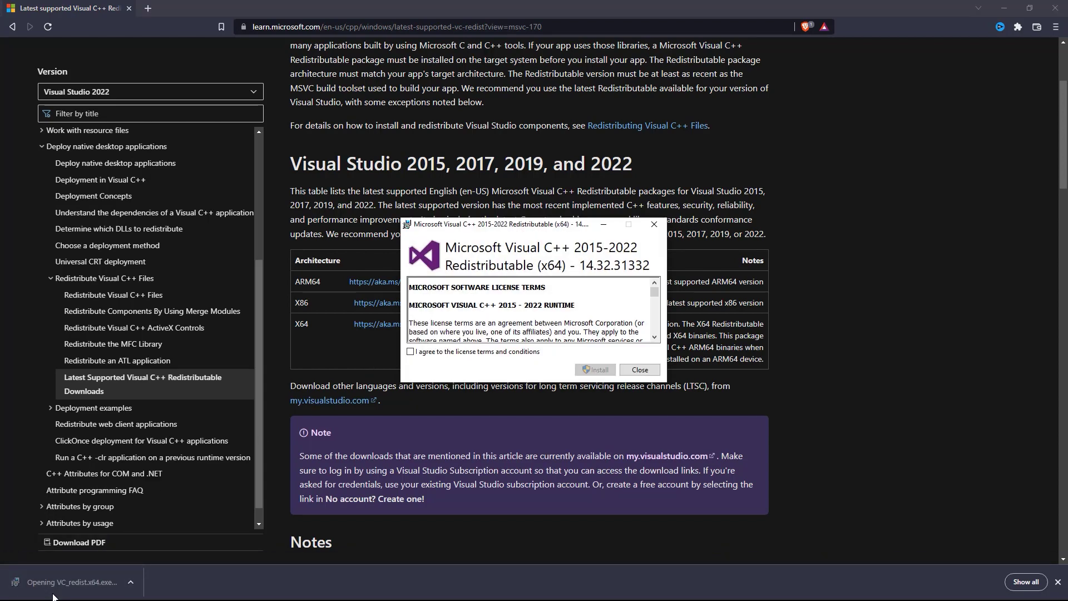